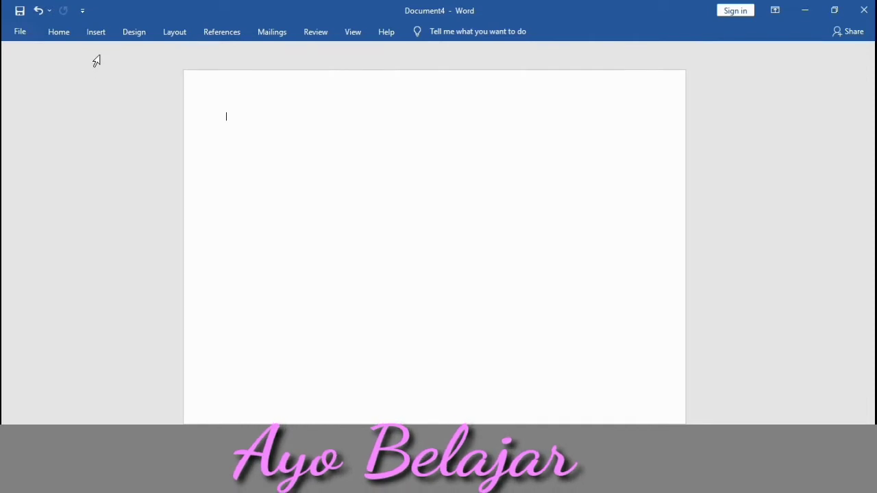
Set the page size to A4 and the orientation to Landscape.
left_click(171, 32)
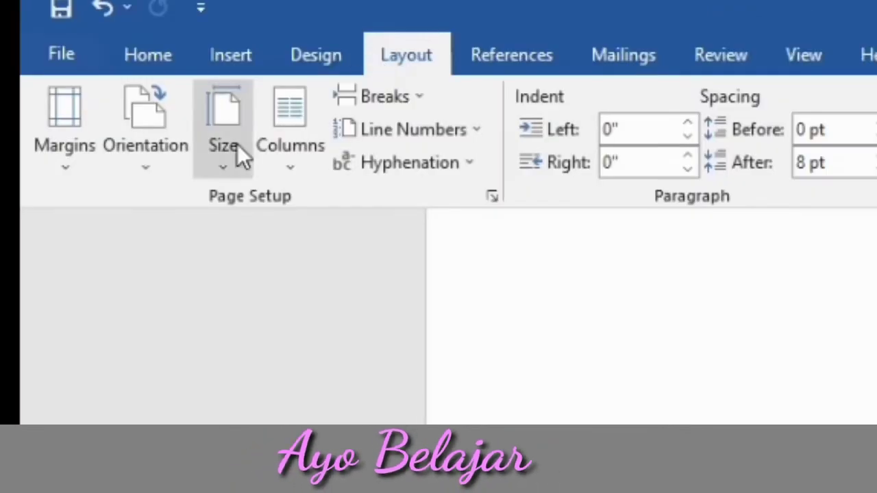
left_click(238, 145)
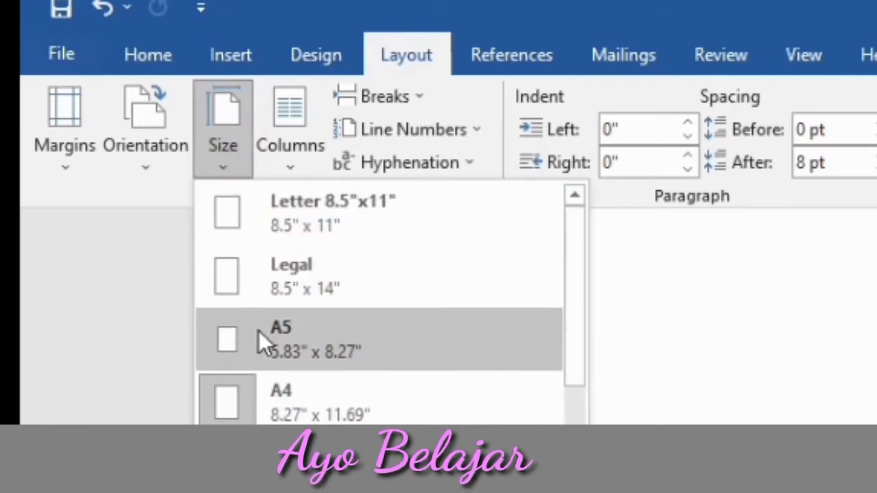
left_click(259, 414)
left_click(142, 173)
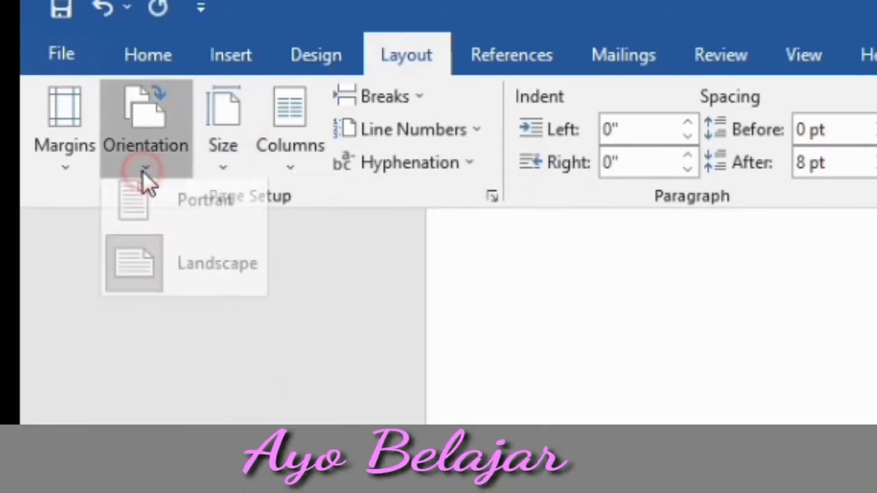
left_click(171, 293)
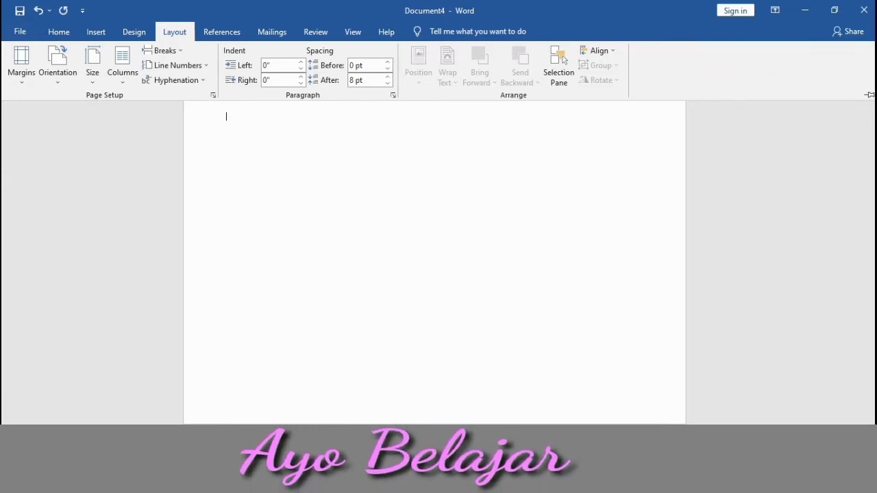
key("Escape")
Draw a nearly square rectangle filling the lower-left corner of the page.
scroll(237, 252, "down", 1)
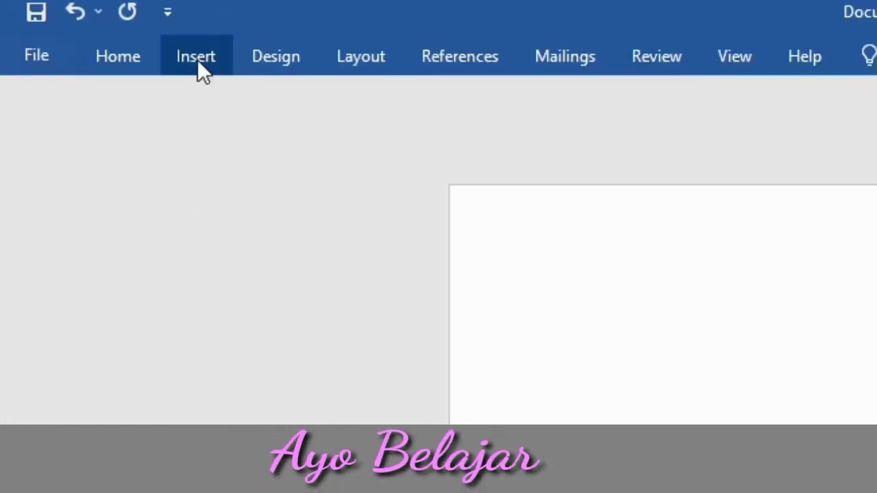
left_click(198, 60)
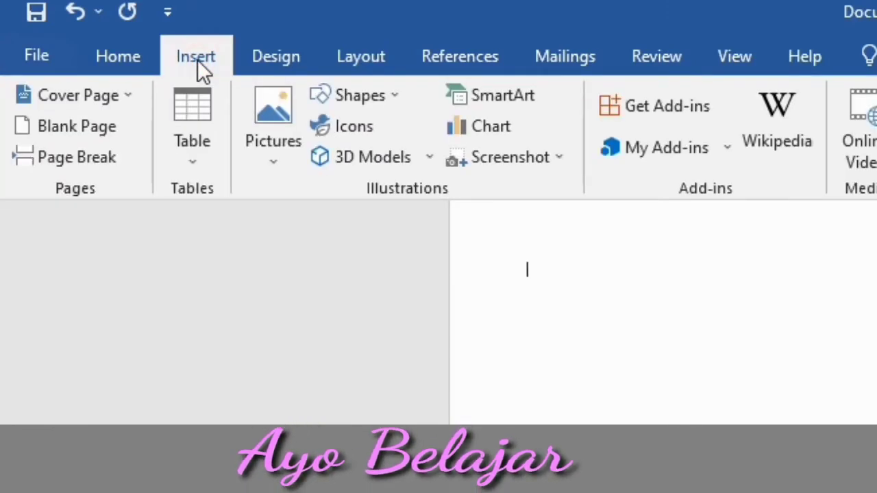
left_click(370, 97)
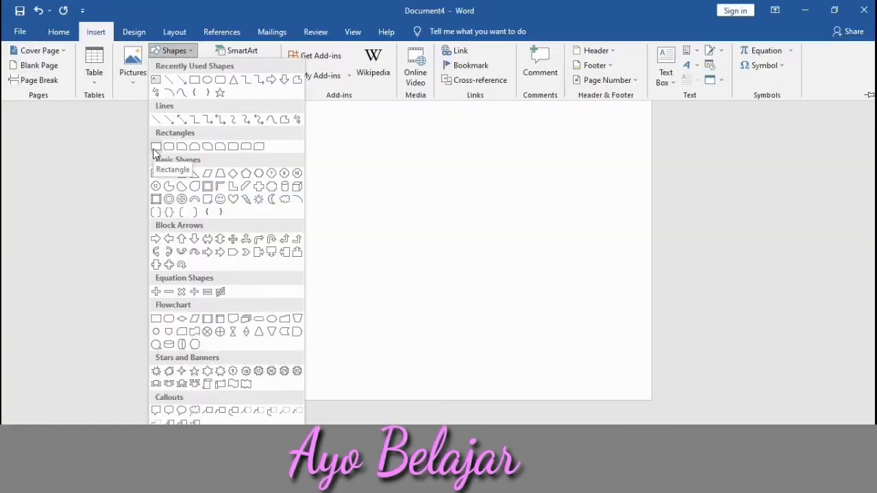
left_click(321, 296)
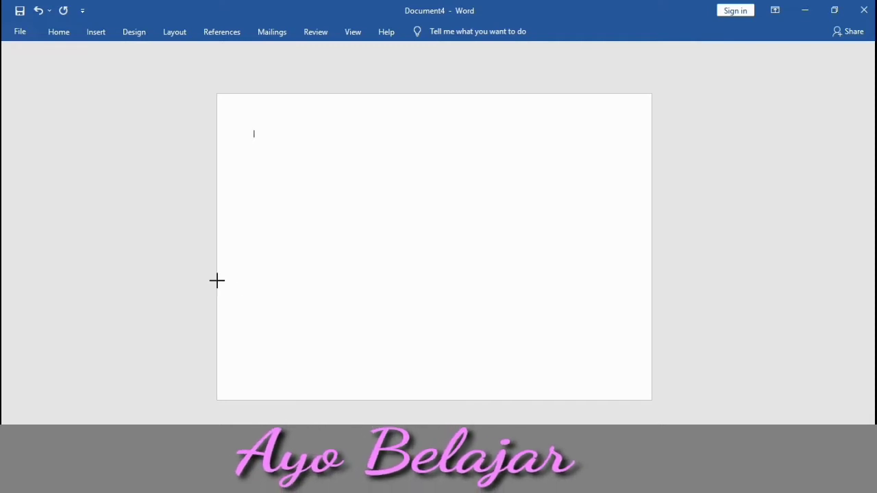
mouse_move(217, 279)
left_mouse_down()
mouse_move(286, 313)
mouse_move(342, 401)
left_mouse_up()
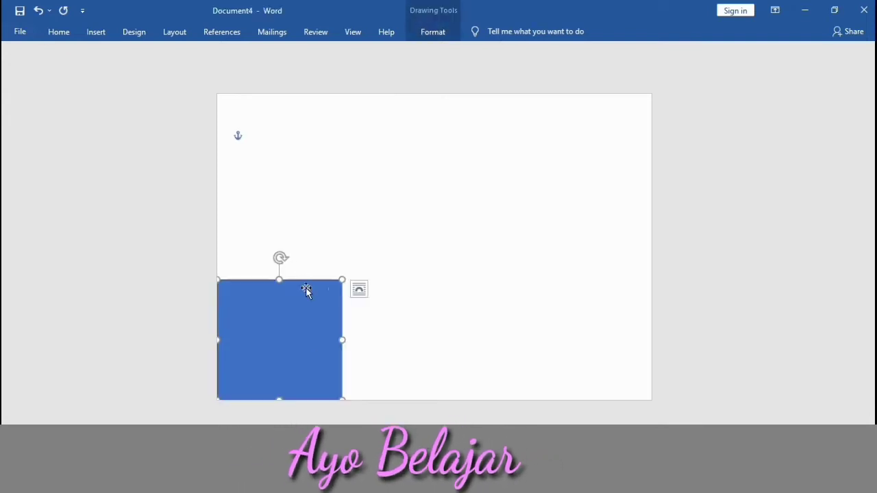
left_click(301, 247)
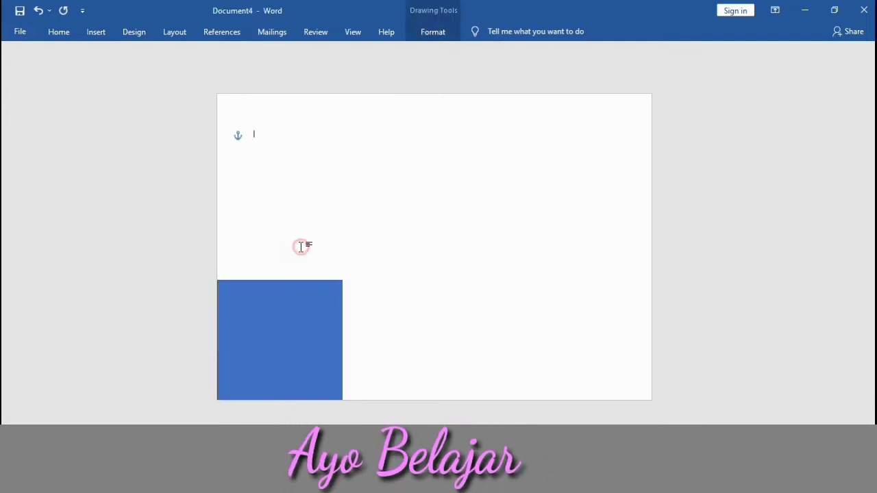
Remove the outline of the blue rectangle.
left_click(306, 317)
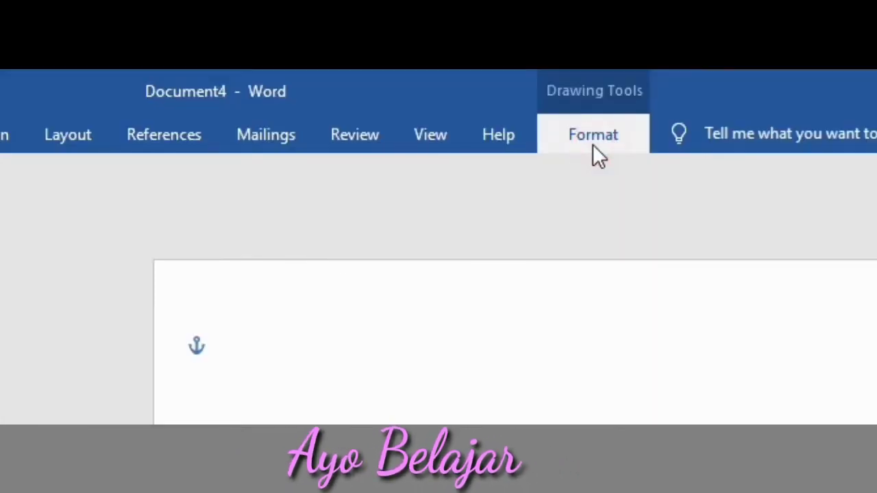
left_click(433, 37)
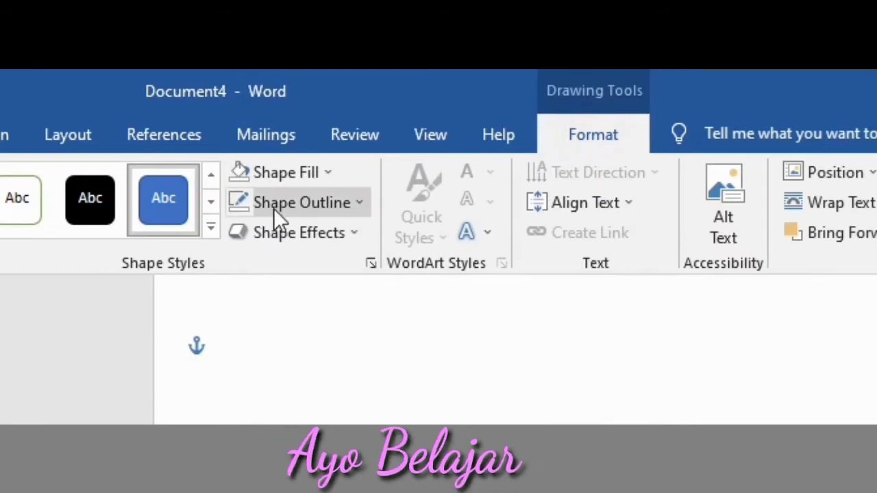
left_click(309, 203)
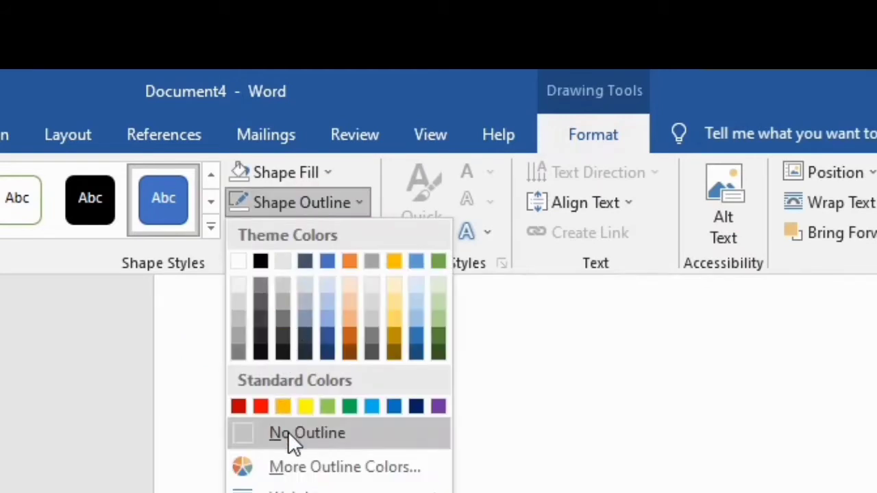
left_click(289, 434)
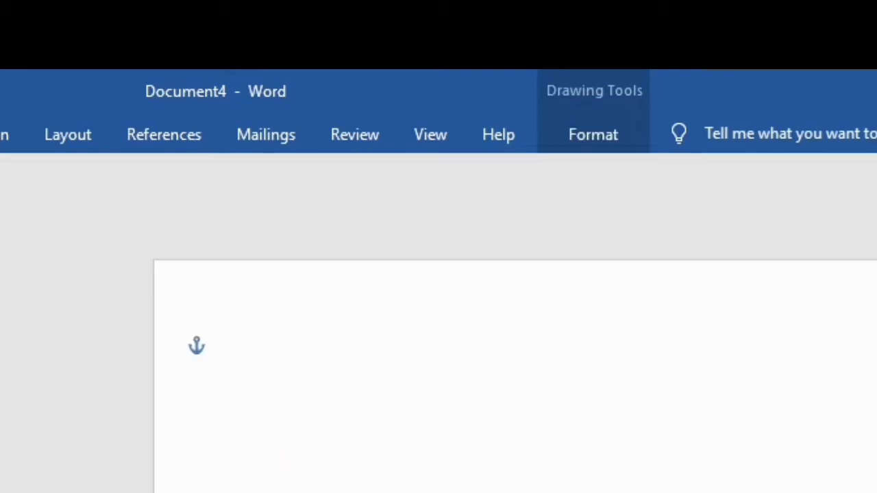
left_click(391, 315)
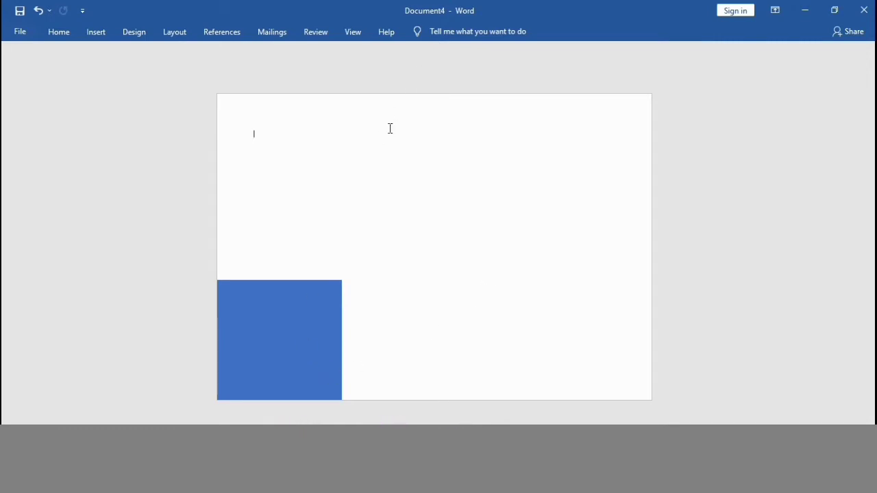
Edit the rectangle's points, moving its upper-right corner point inward onto the diagonal to form a right triangle.
left_click(328, 352)
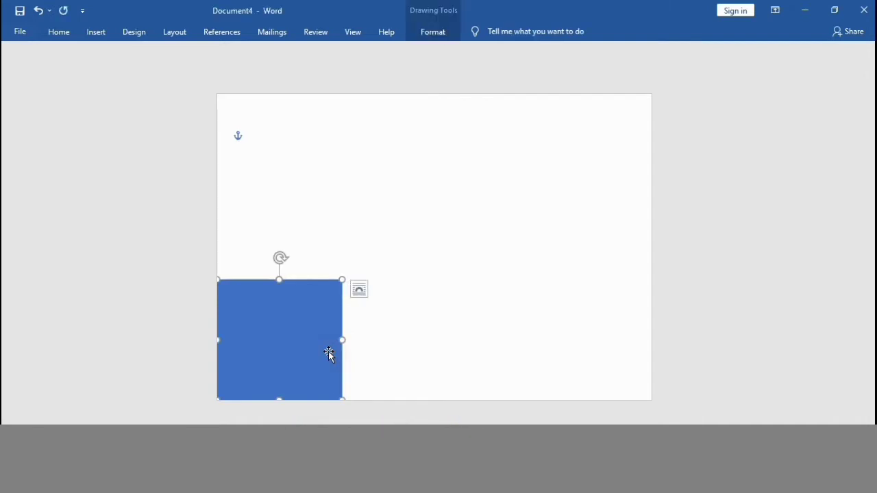
left_click(432, 35)
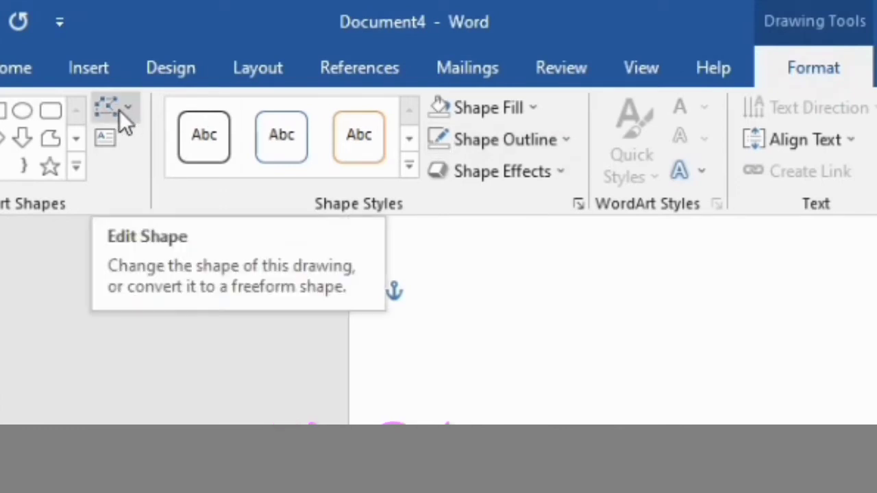
left_click(120, 111)
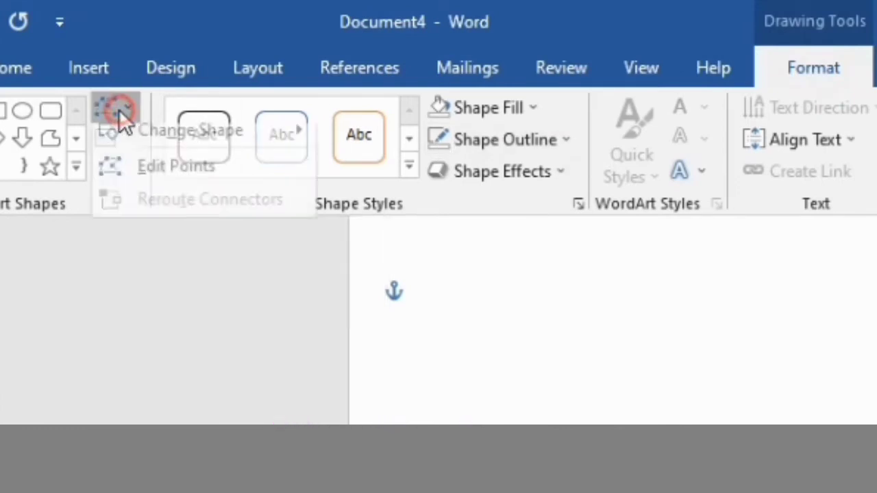
left_click(167, 179)
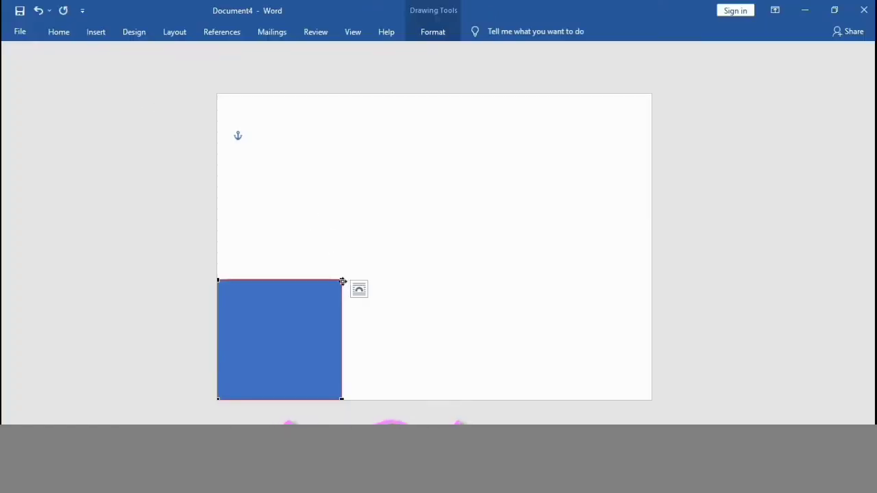
left_click(342, 282)
left_click_drag(342, 282, 290, 352)
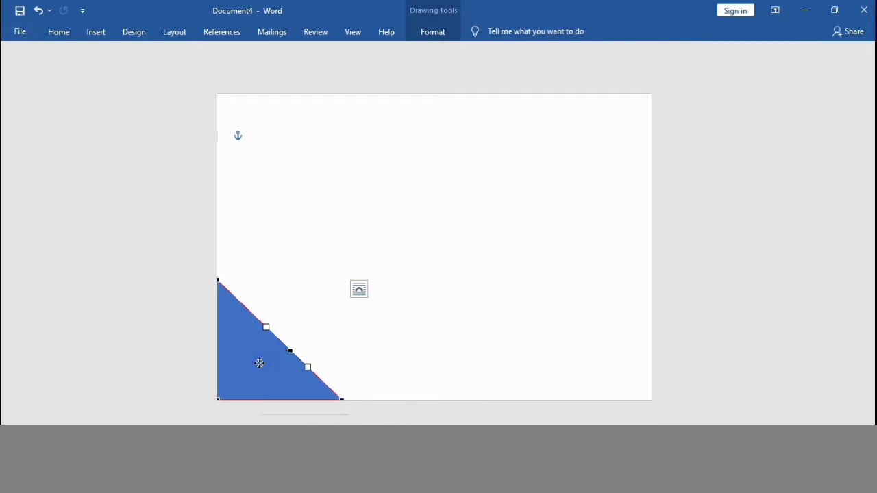
Duplicate the blue triangle, align the copy with the page's lower-left corner and shrink it to about 2.62" by 2.62".
right_click(259, 363)
left_click(284, 130)
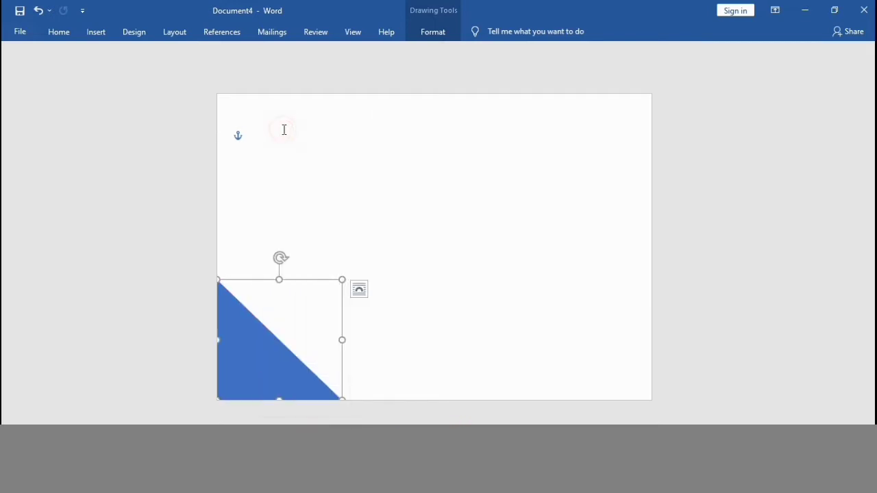
right_click(226, 325)
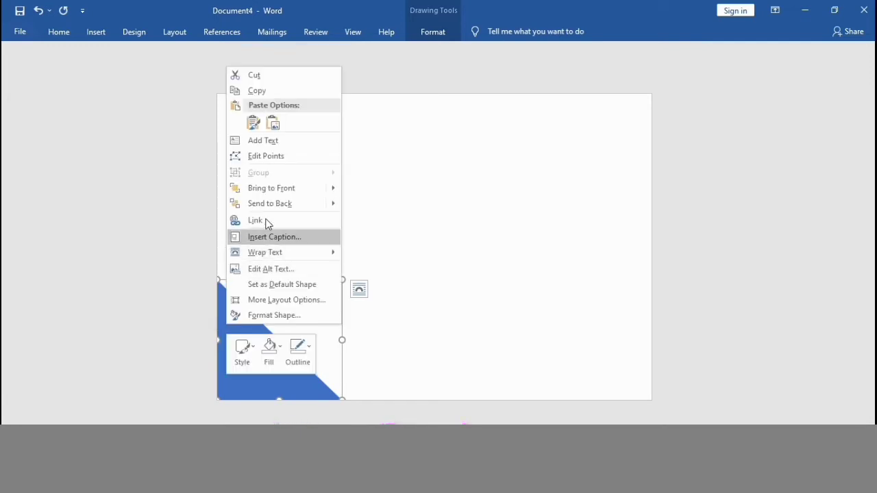
left_click(254, 125)
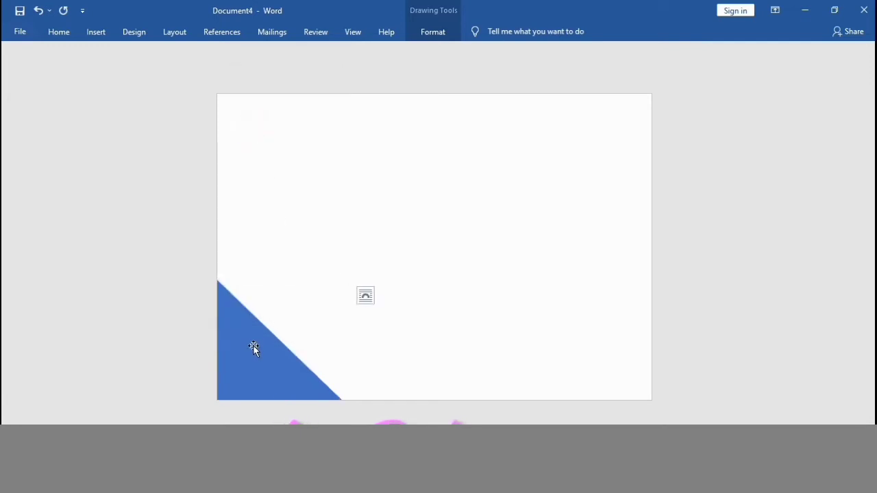
mouse_move(253, 349)
left_mouse_down()
mouse_move(268, 343)
mouse_move(247, 351)
left_mouse_up()
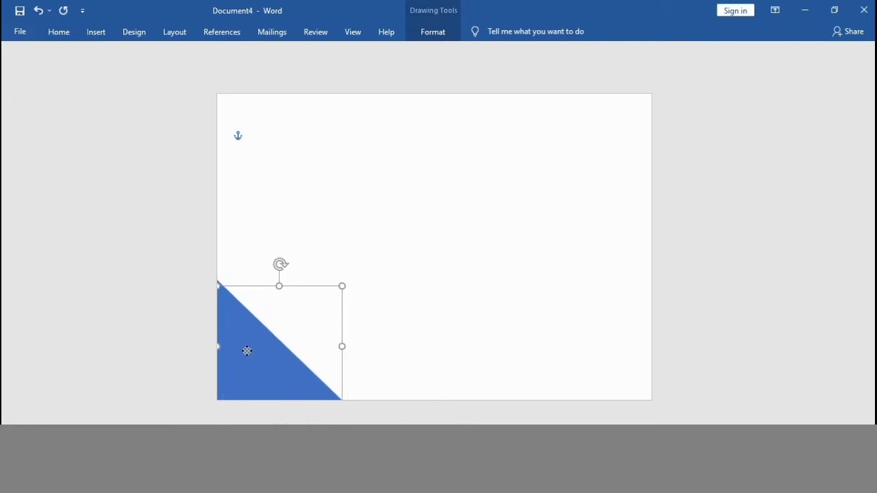
left_click_drag(342, 285, 315, 308)
left_click(343, 299)
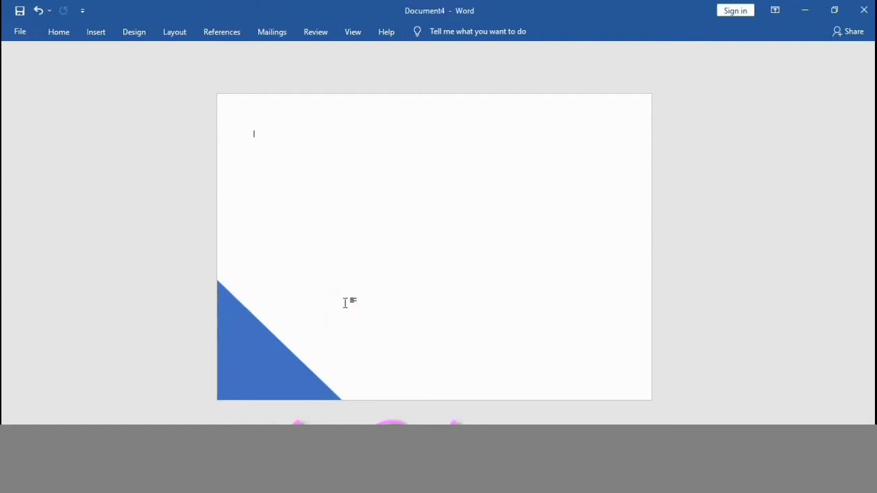
Apply the gold filled theme style to the smaller triangle.
left_click(261, 375)
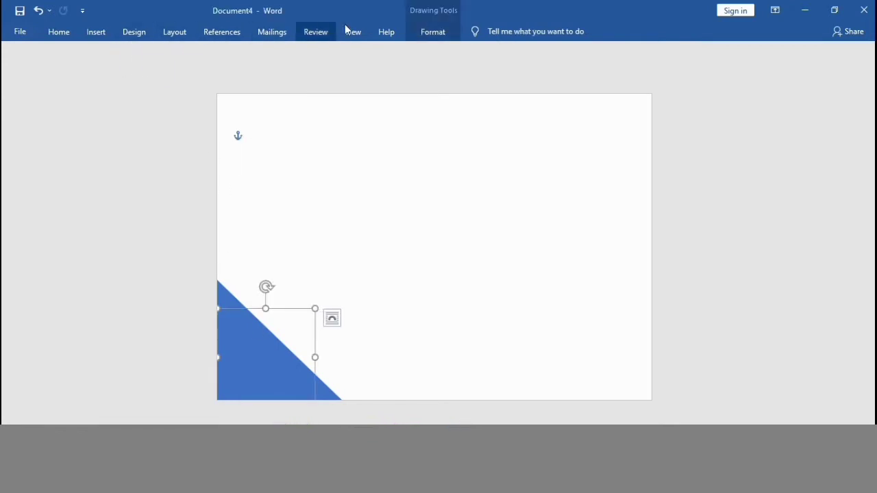
left_click(430, 35)
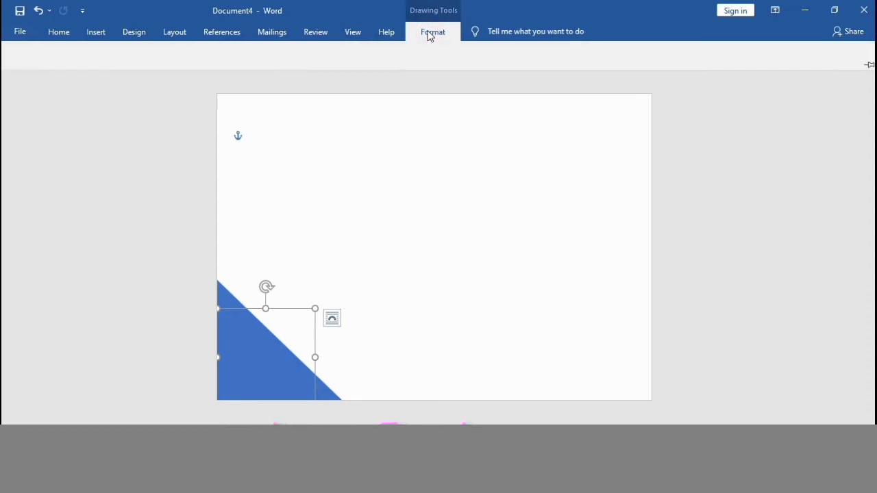
left_click(246, 78)
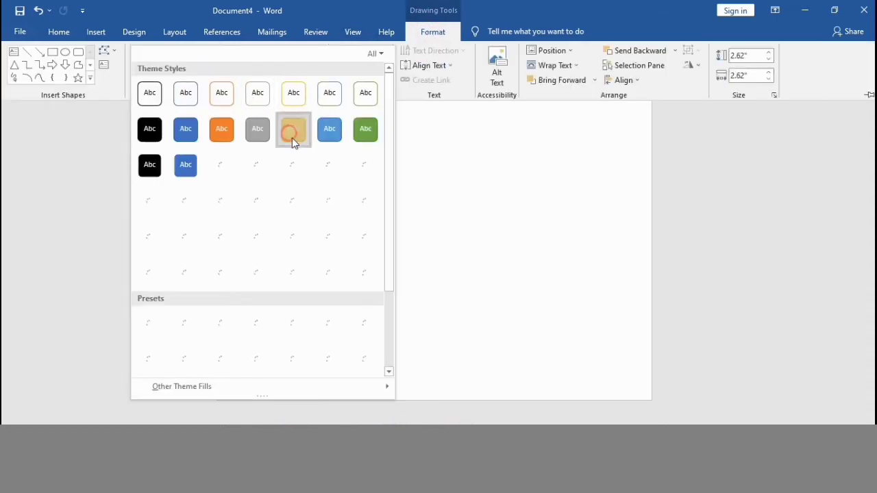
left_click(292, 135)
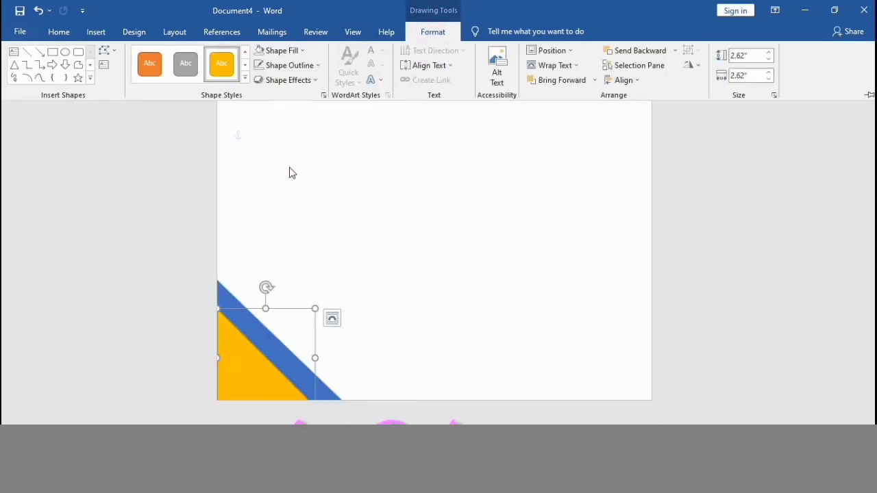
Duplicate the gold triangle and place the copy slightly below the original, flush with the page's left edge.
left_click(260, 369)
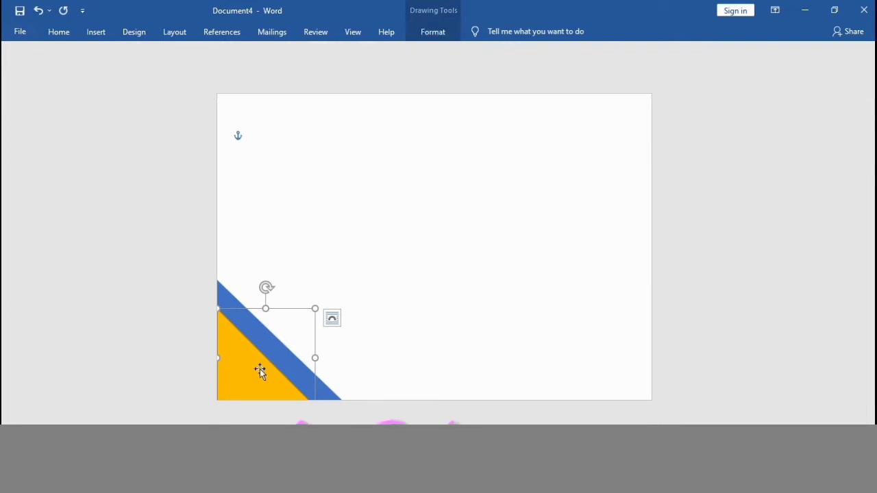
left_click(253, 365)
right_click(253, 367)
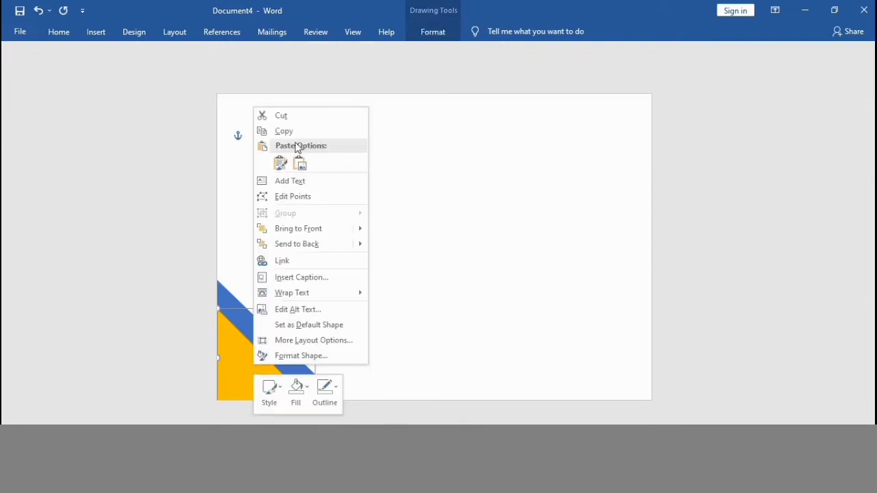
left_click(295, 131)
right_click(232, 351)
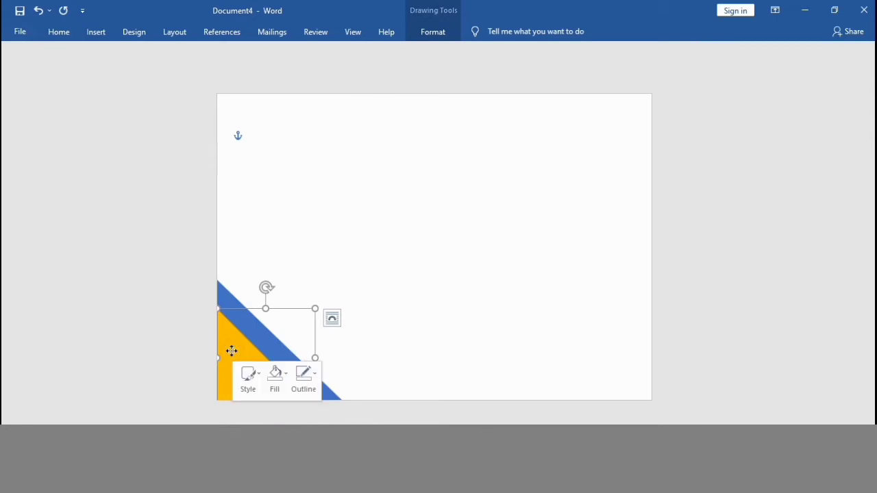
left_click(260, 149)
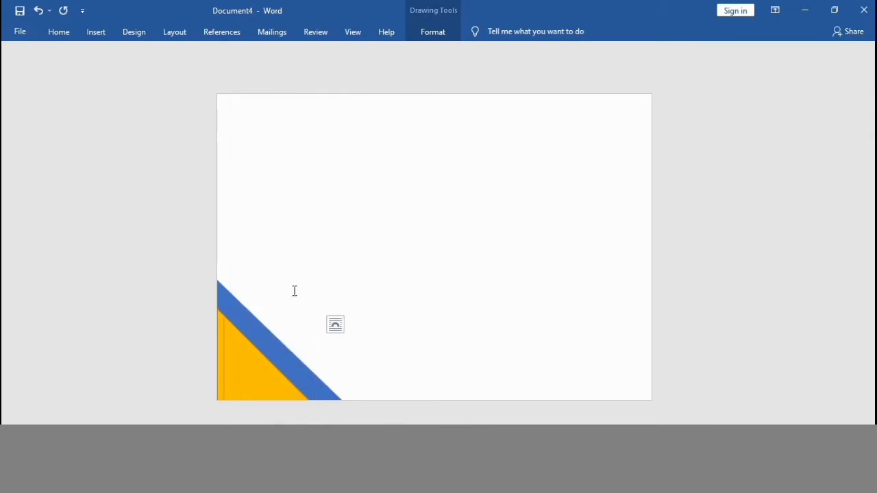
left_click(258, 374)
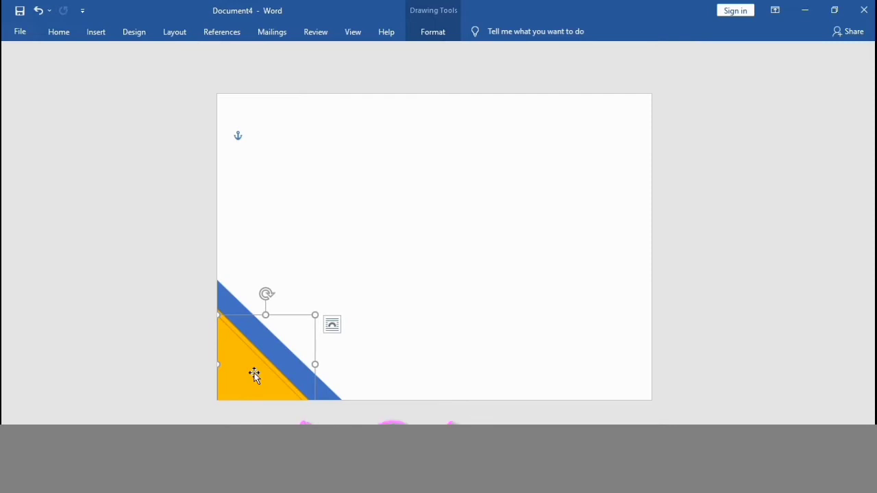
Apply the green filled theme style without an outline to the front triangle in the lower-left corner.
left_click(436, 39)
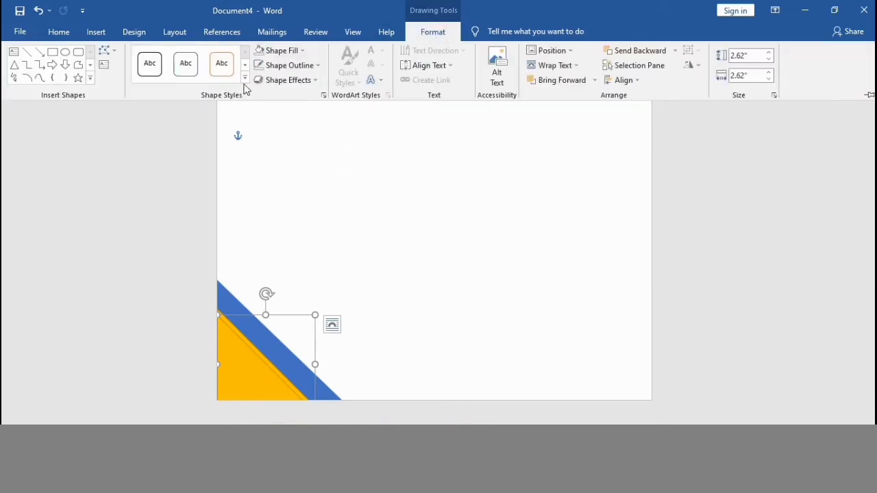
left_click(245, 78)
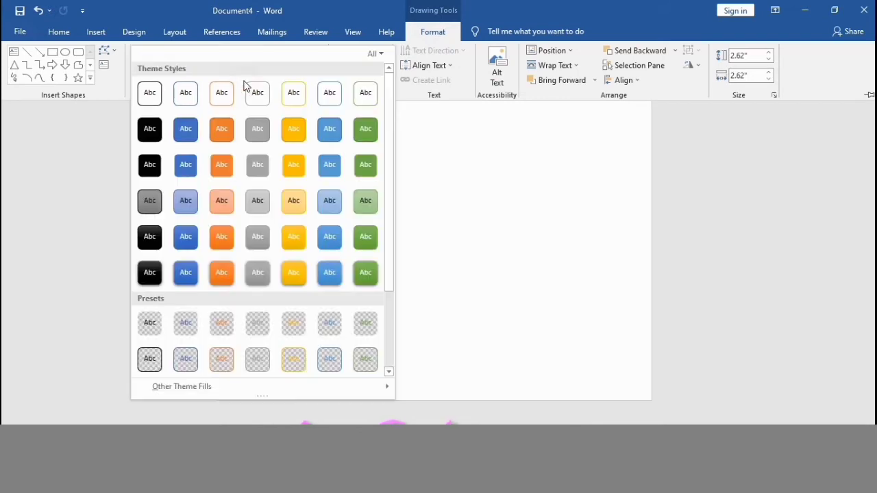
left_click(363, 166)
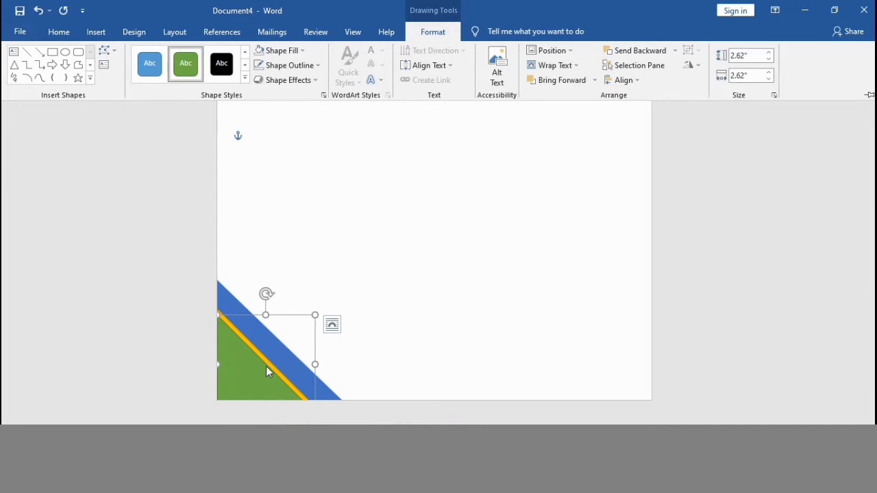
key("ctrl+F1")
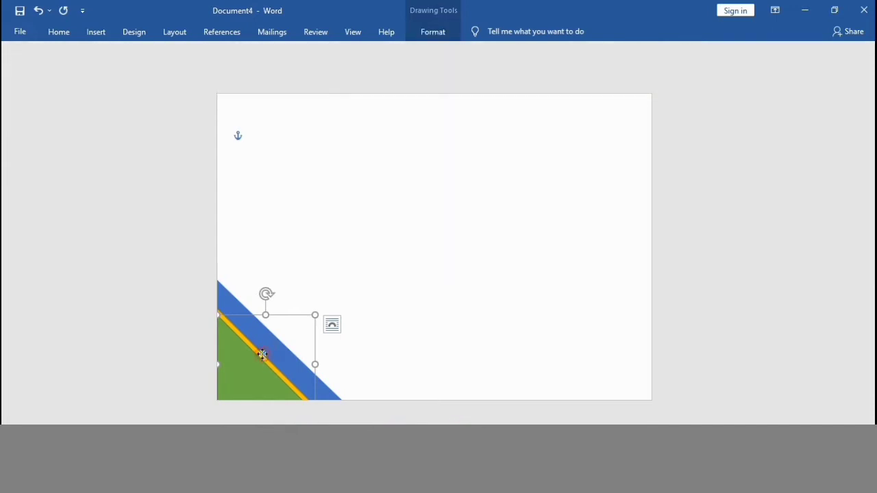
Enlarge the gold triangle up and to the right so that only a narrow blue band shows behind it.
key("Up")
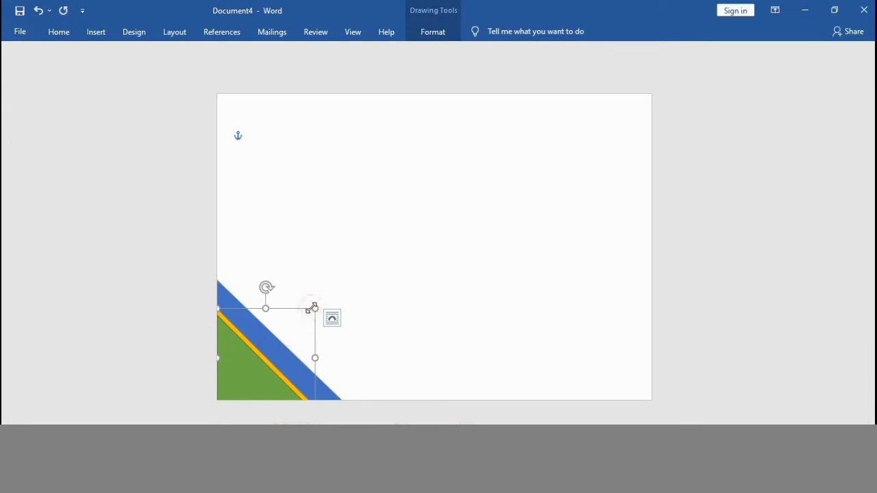
left_click_drag(315, 307, 324, 292)
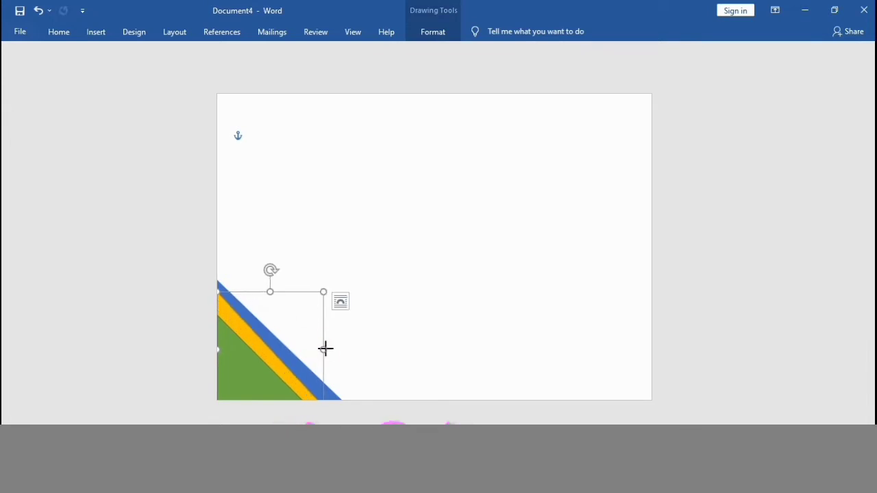
left_click_drag(326, 349, 329, 350)
left_click(366, 356)
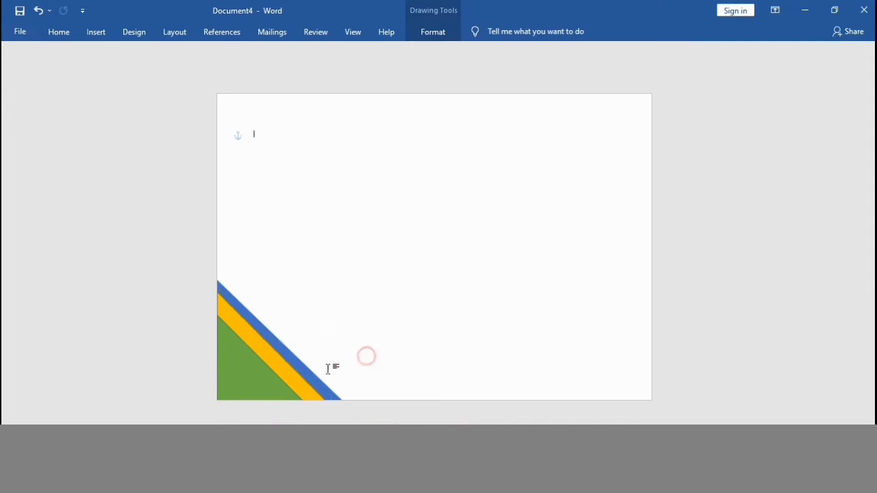
Enlarge the green triangle slightly so that the gold band matches the width of the blue one.
left_click(301, 334)
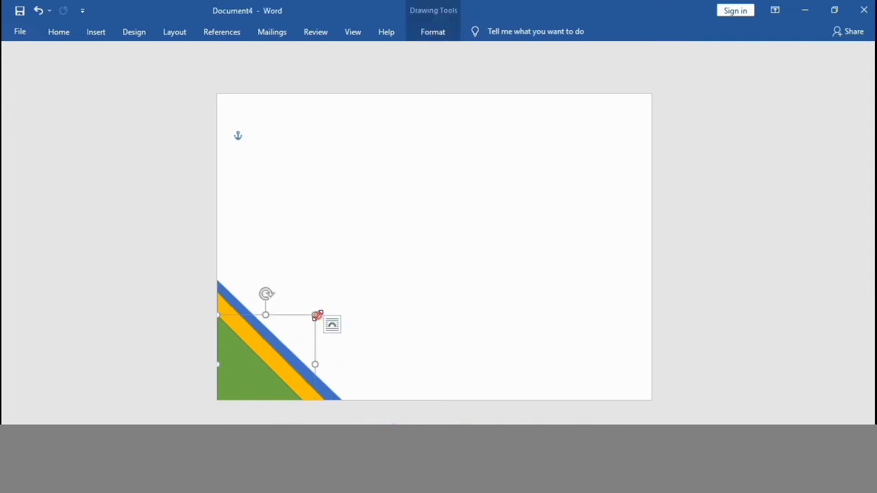
left_click_drag(317, 315, 322, 305)
left_click(392, 287)
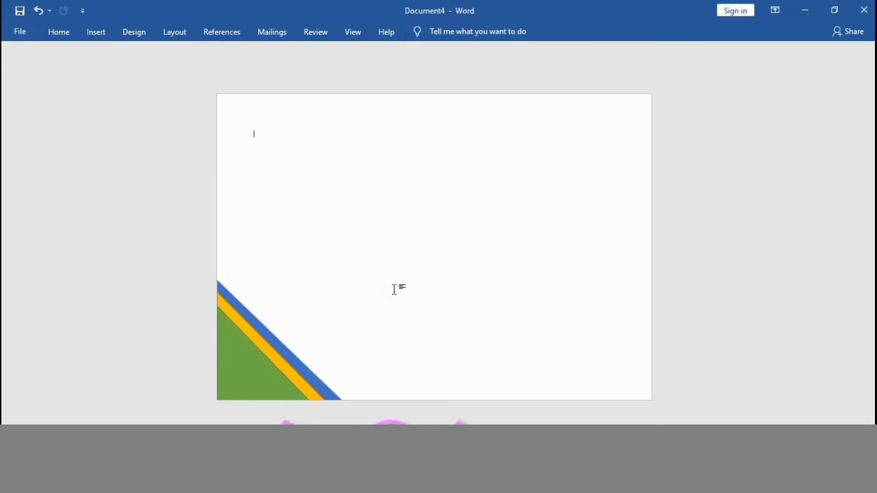
Duplicate the blue triangle, rotate the copy 180° and fit it into the page's upper-right corner.
left_click(283, 344)
right_click(283, 342)
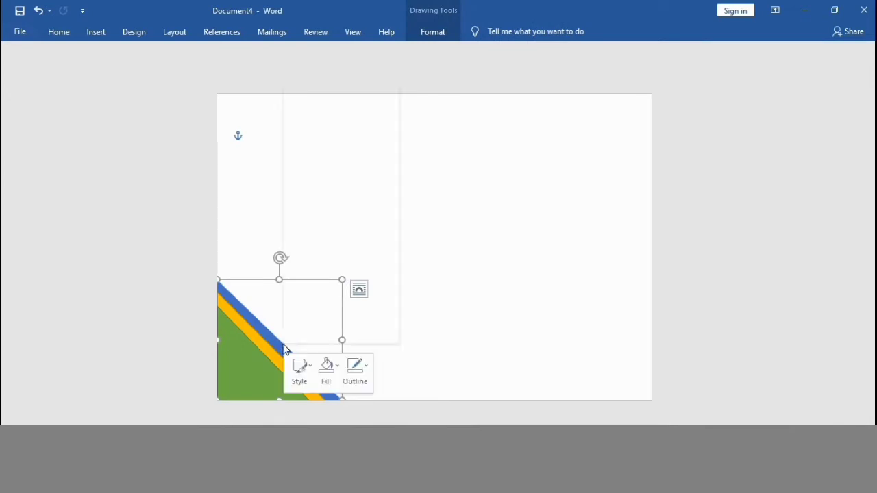
left_click(316, 110)
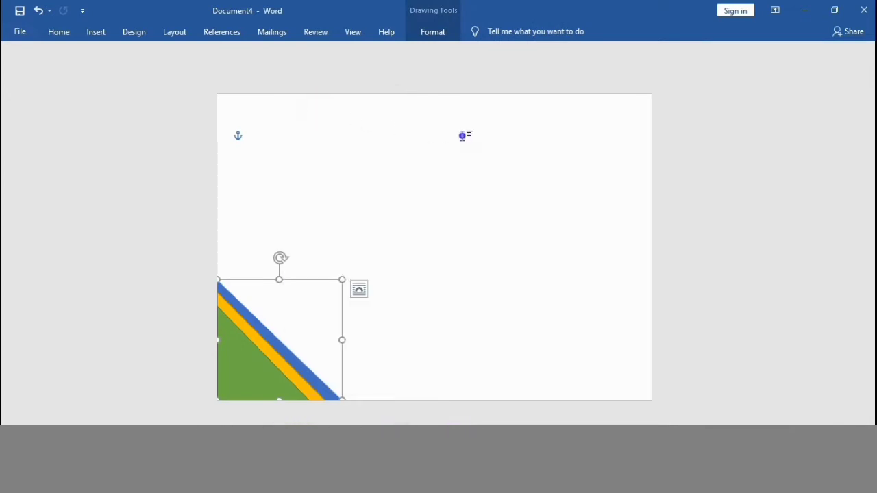
left_click(465, 137)
right_click(464, 137)
left_click(498, 194)
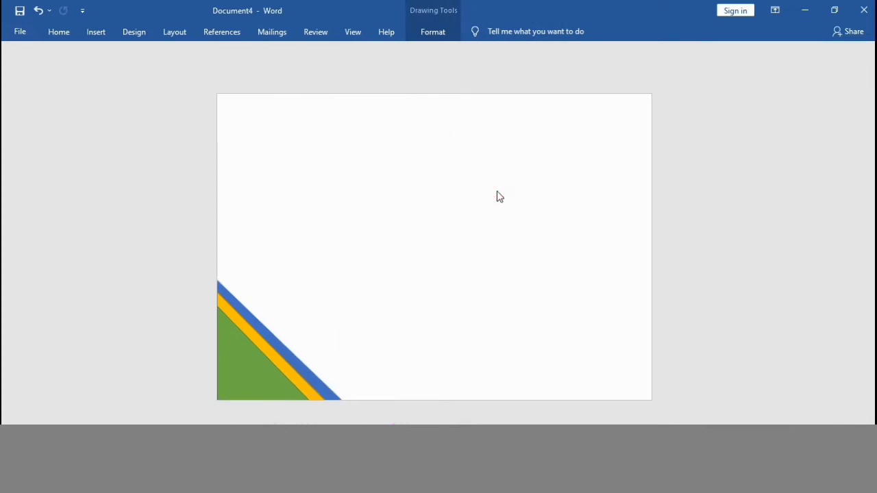
left_click_drag(315, 109, 321, 311)
left_click_drag(359, 186, 626, 150)
left_click(633, 237)
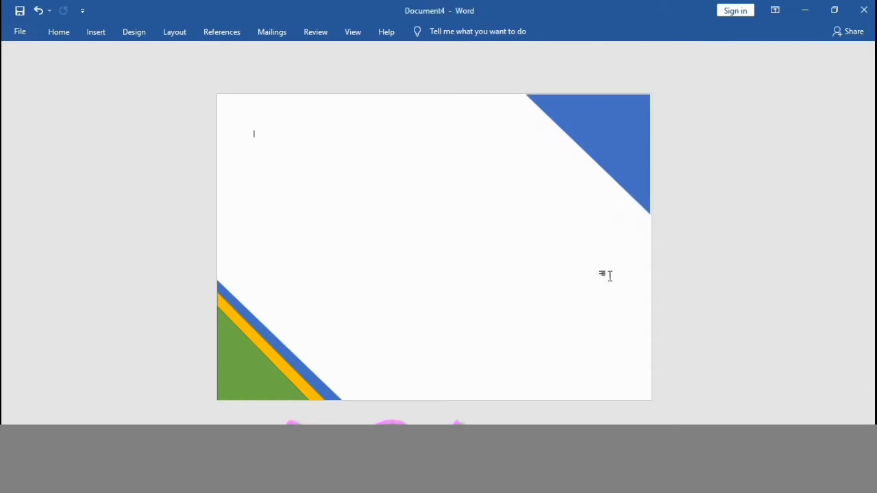
Copy the gold triangle from the lower-left corner and paste a duplicate near the upper-right blue triangle.
left_click(291, 378)
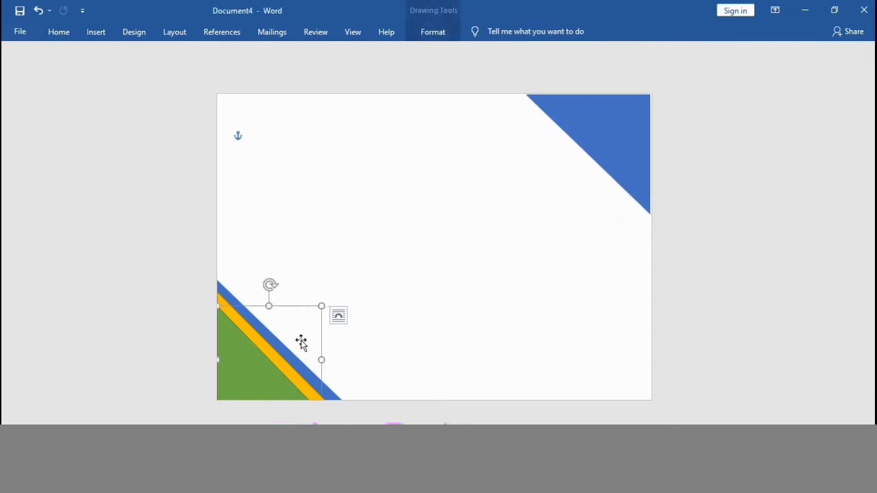
right_click(307, 282)
left_click(224, 305)
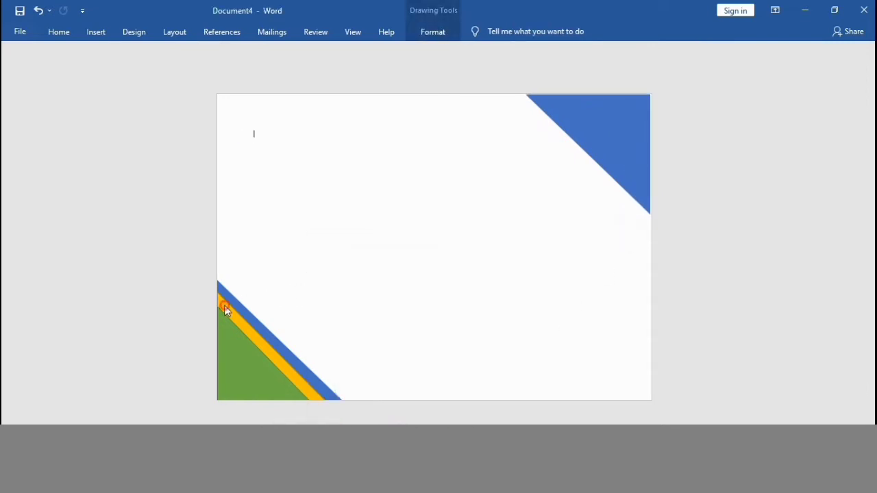
left_click(224, 305)
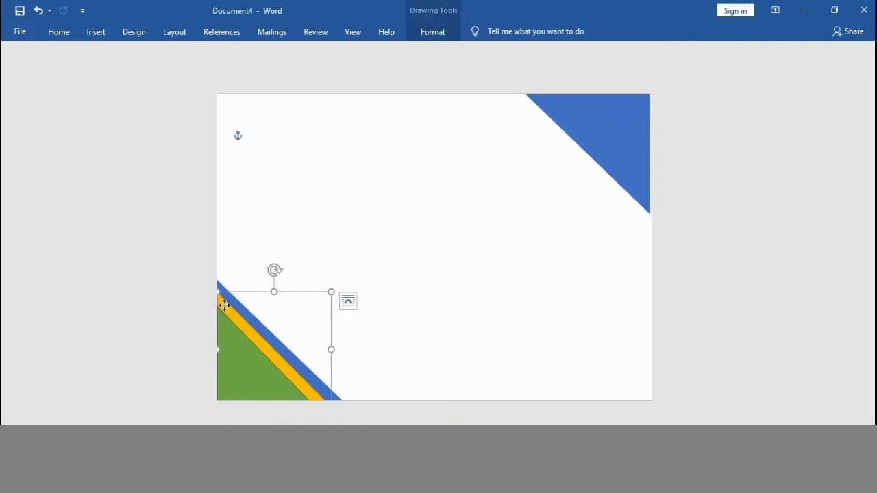
right_click(224, 305)
left_click(266, 73)
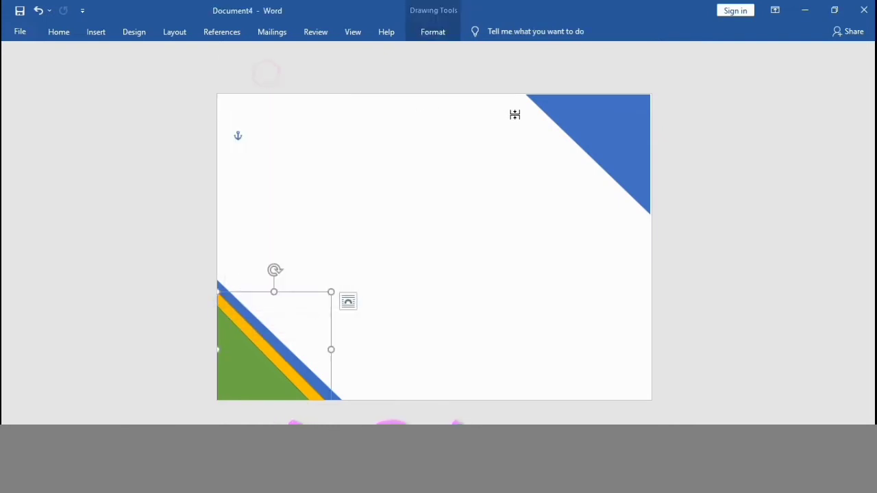
left_click(607, 117)
right_click(607, 117)
left_click(626, 177)
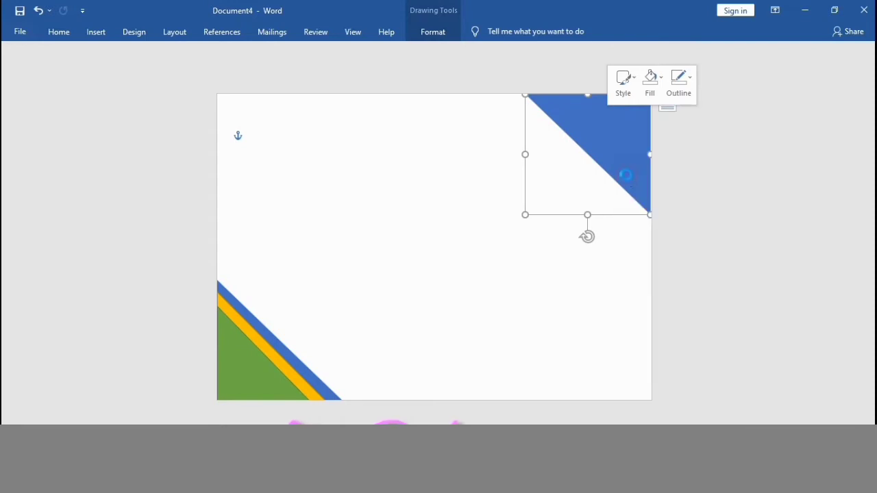
Rotate the gold copy 180° and fit it over the upper-right blue triangle, shortening it to leave a blue band.
left_click_drag(553, 205, 505, 240)
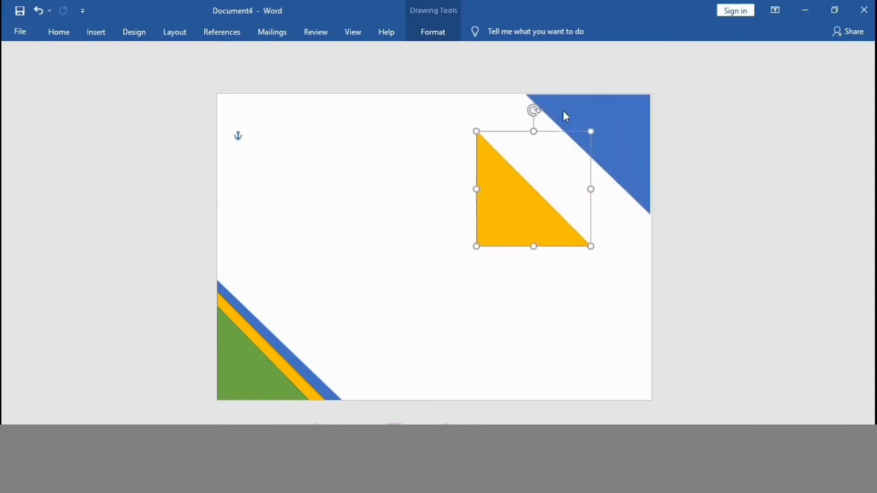
left_click_drag(532, 111, 534, 266)
left_click_drag(560, 162, 586, 138)
key("Left")
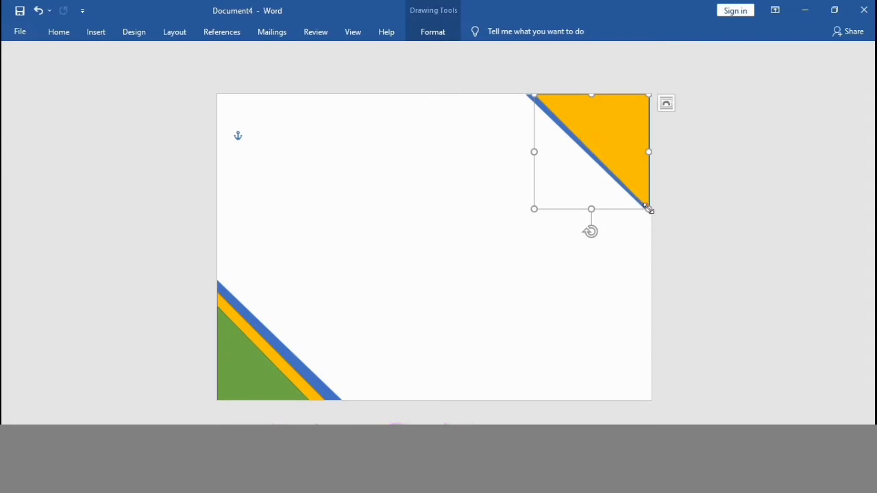
left_click_drag(649, 205, 649, 203)
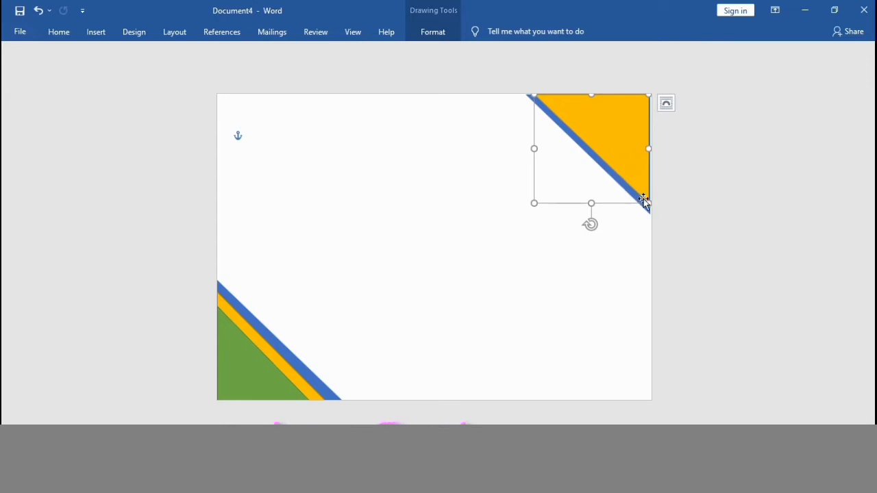
mouse_move(647, 198)
left_mouse_down()
mouse_move(650, 191)
mouse_move(652, 203)
left_mouse_up()
left_click(567, 254)
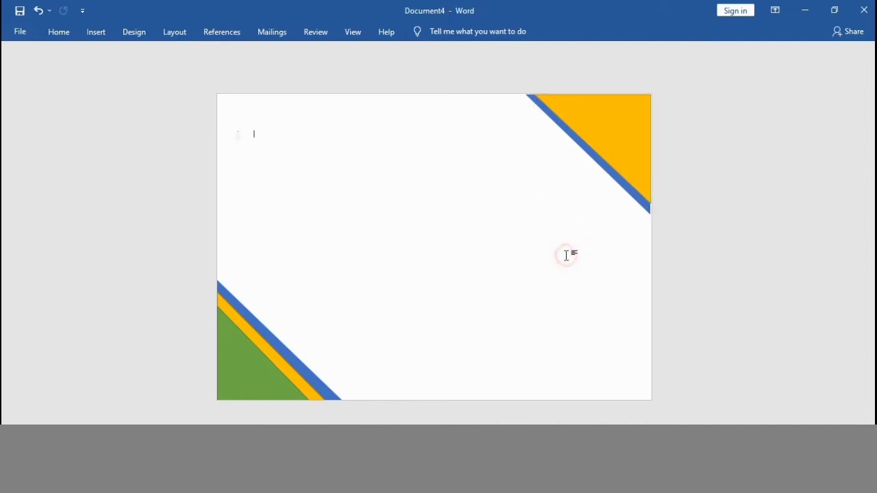
Copy the green triangle from the lower-left corner and paste a duplicate over the upper-right gold triangle.
left_click(242, 373)
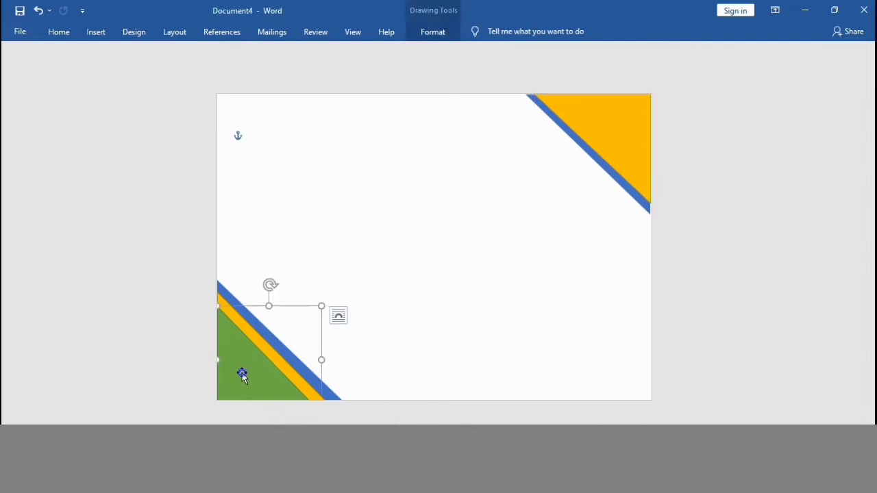
right_click(242, 373)
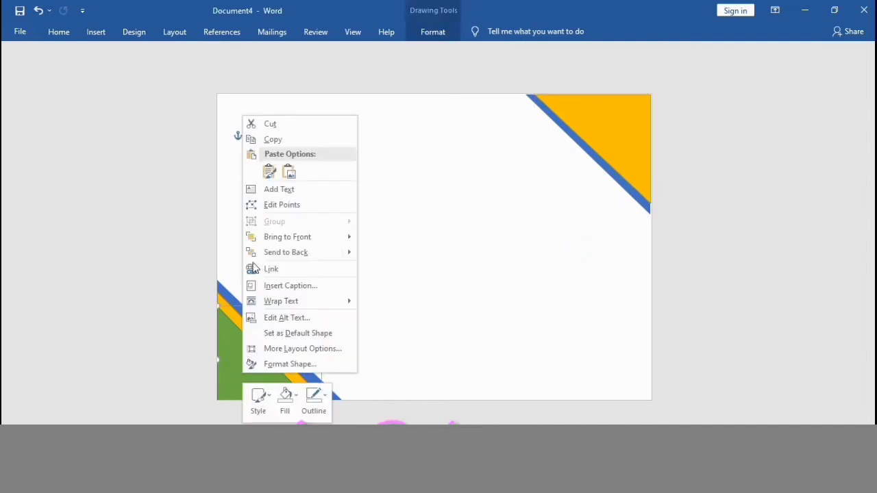
left_click(287, 141)
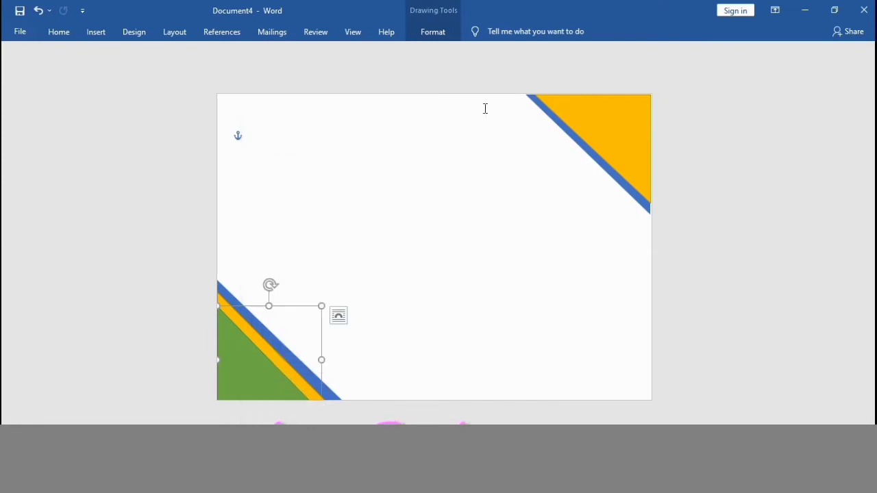
right_click(607, 103)
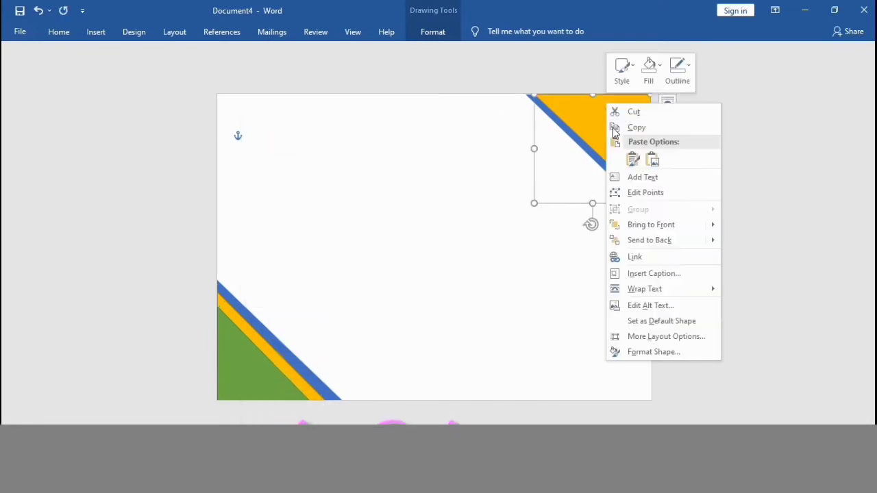
left_click(632, 161)
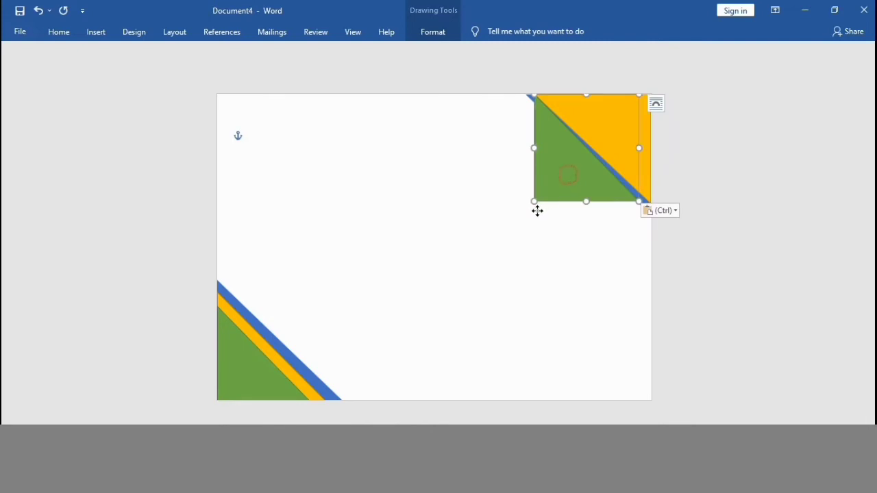
Rotate the green copy 180° and fit it into the upper-right corner, shortening it to leave an even gold band.
left_click_drag(572, 94, 549, 250)
left_click_drag(550, 174, 603, 125)
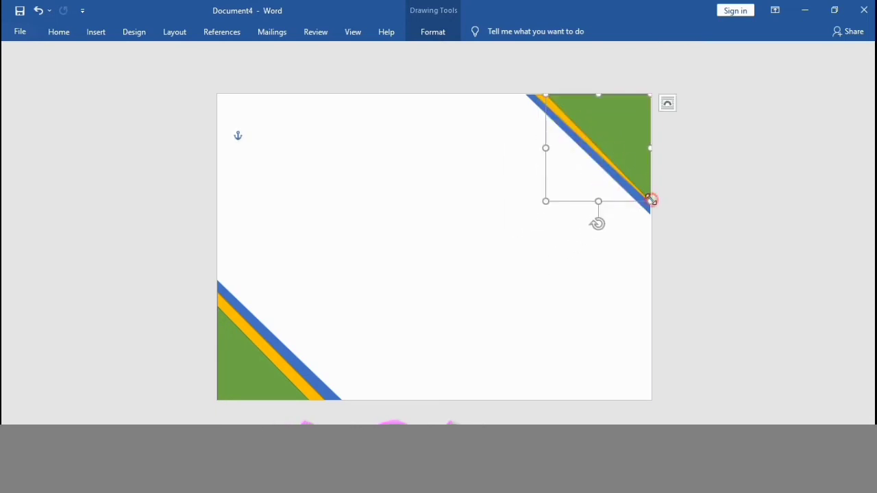
left_click_drag(650, 201, 651, 192)
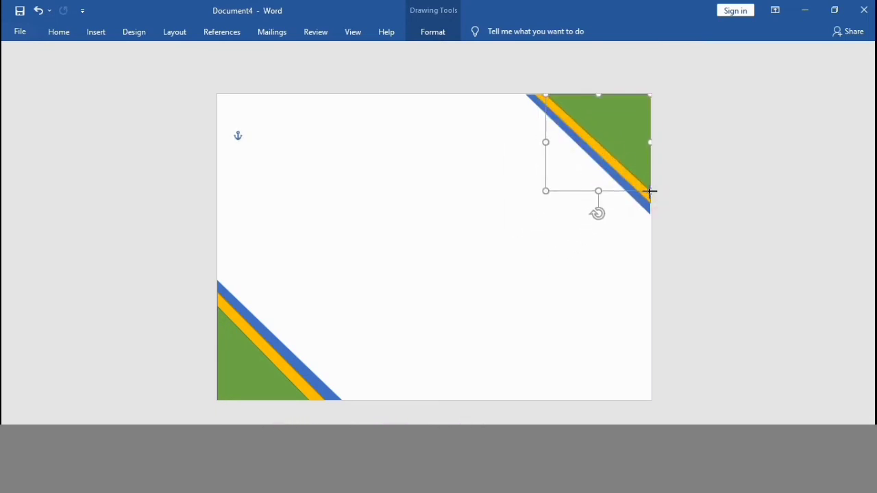
left_click(518, 281)
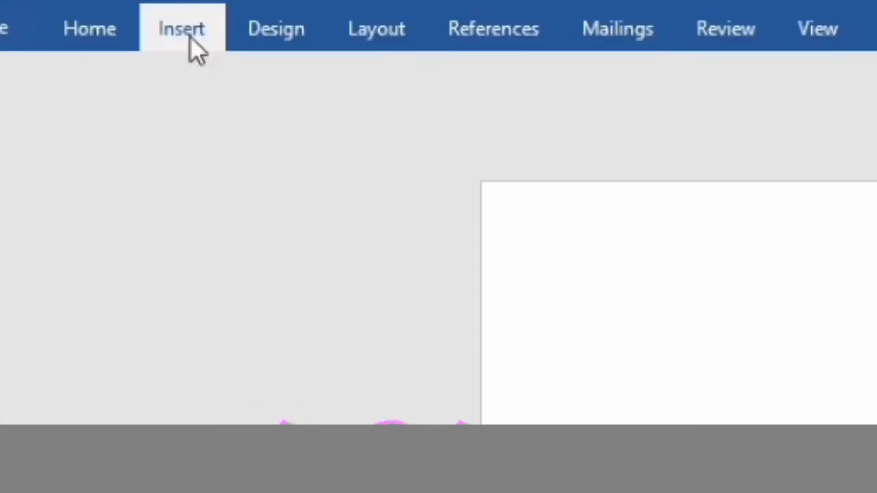
Draw a thin blue rectangle along the page's top edge, from near the left corner to the upper-right blue triangle.
left_click(100, 37)
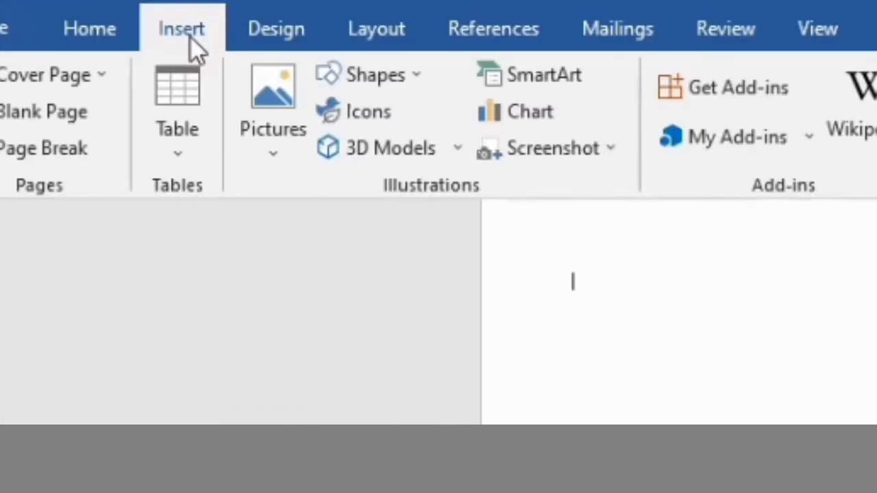
left_click(374, 81)
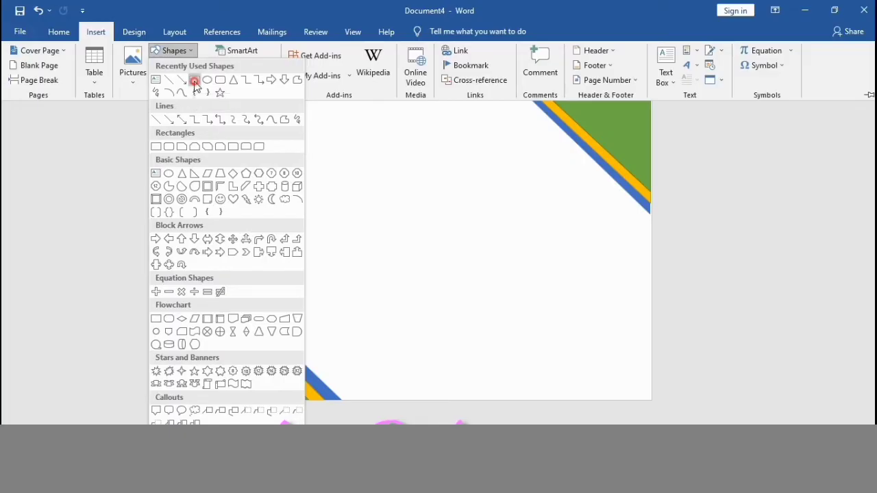
left_click(426, 149)
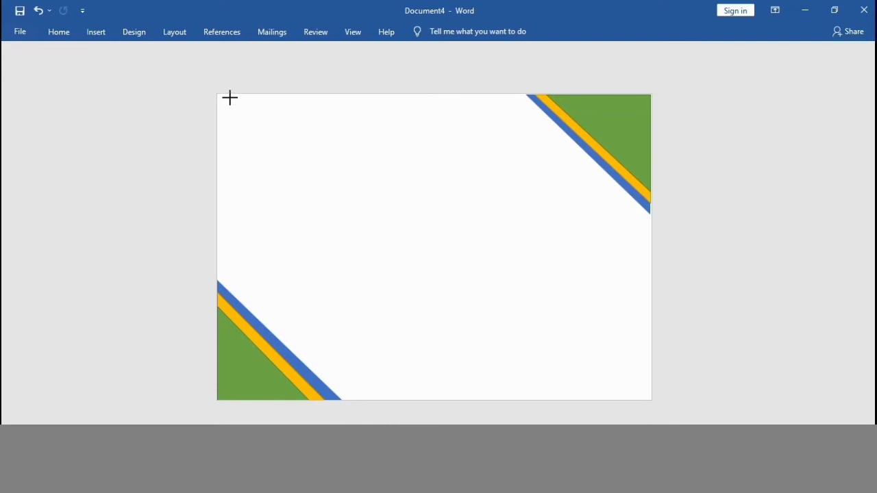
left_click_drag(230, 98, 520, 99)
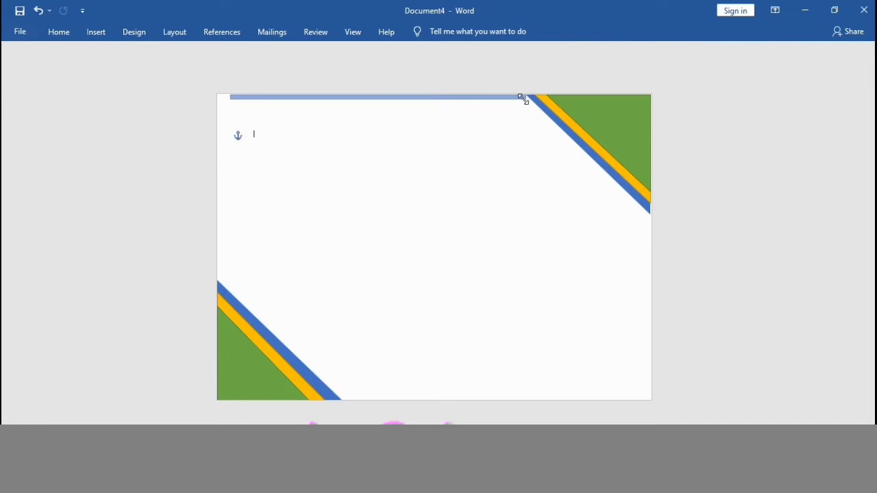
left_click_drag(497, 98, 494, 98)
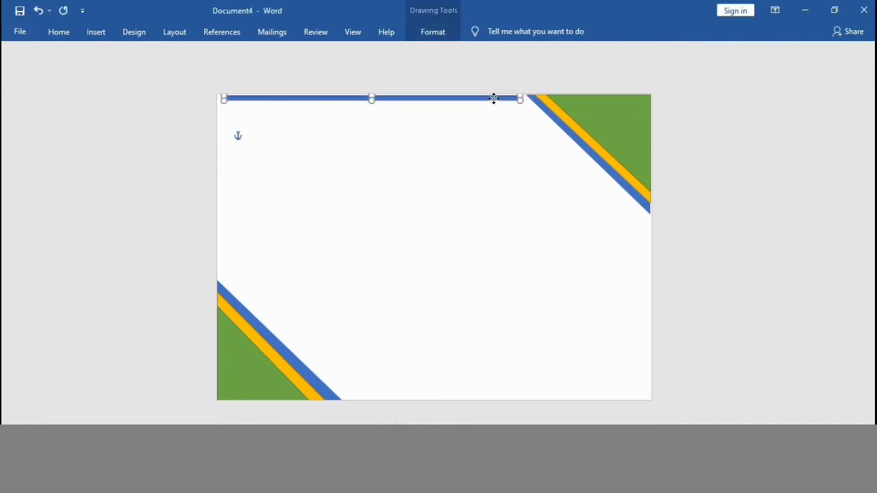
Copy the blue bar along the page's top edge and place the duplicate just below it, aligned at both ends.
left_click(473, 137)
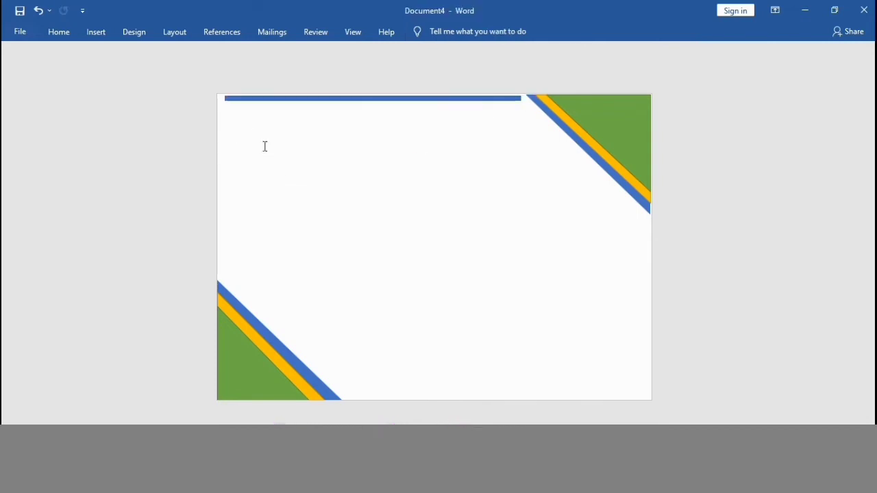
left_click(247, 98)
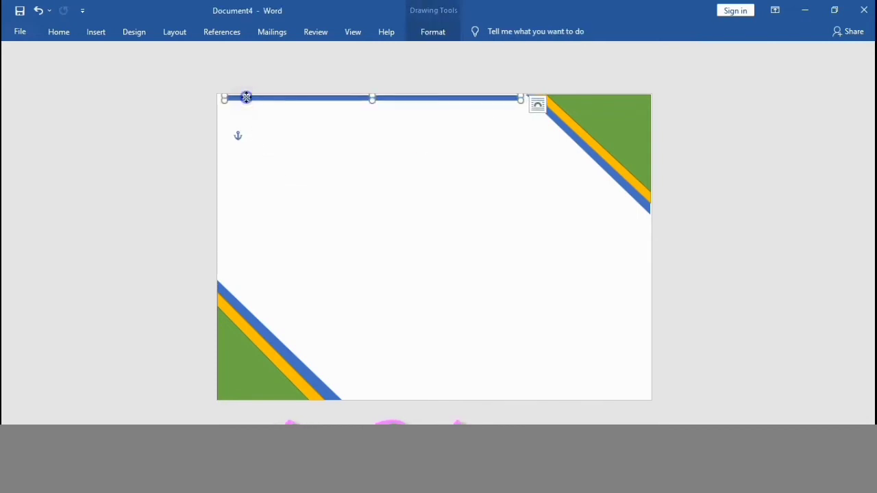
right_click(246, 98)
left_click(274, 121)
left_click(251, 114)
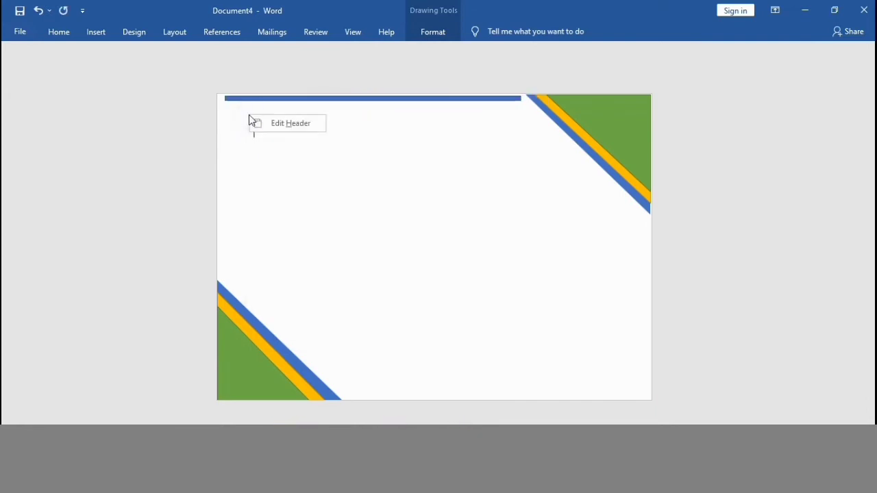
right_click(268, 146)
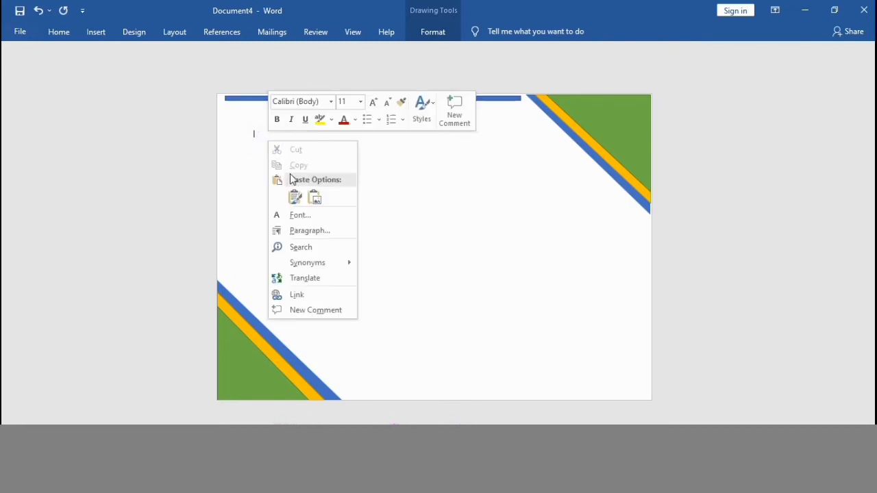
left_click(296, 198)
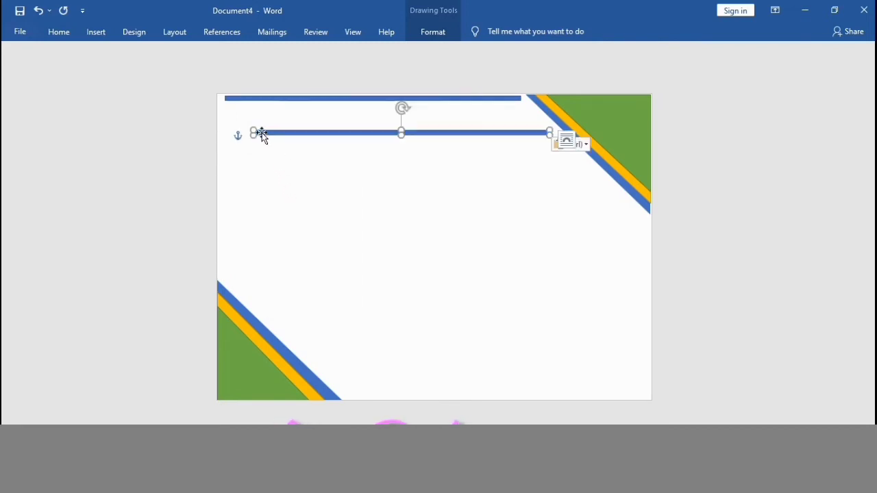
left_click_drag(260, 133, 235, 108)
key("Left")
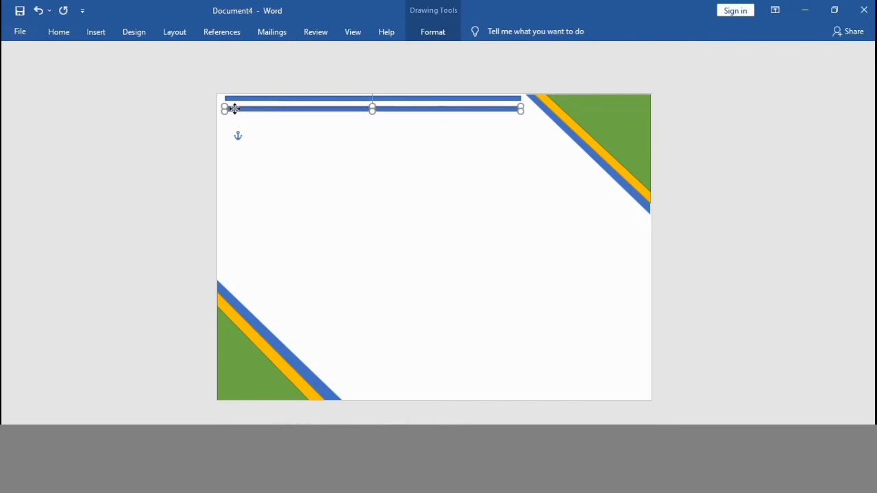
left_click(248, 159)
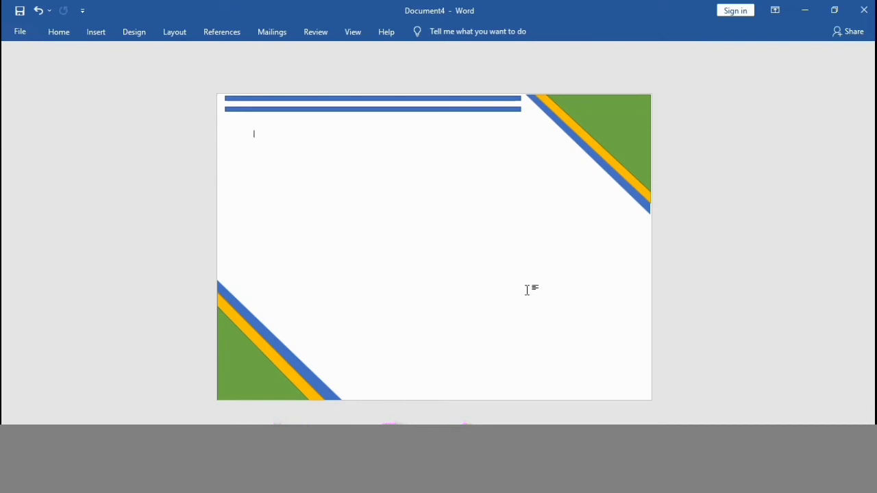
Paste another copy of the blue bar and place it along the page's bottom edge, beside the lower-left blue triangle.
right_click(588, 360)
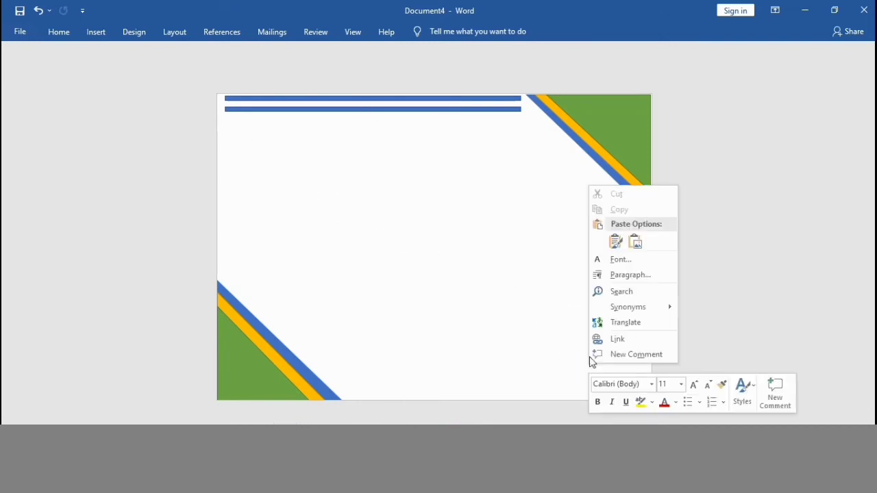
left_click(616, 241)
left_click(393, 133)
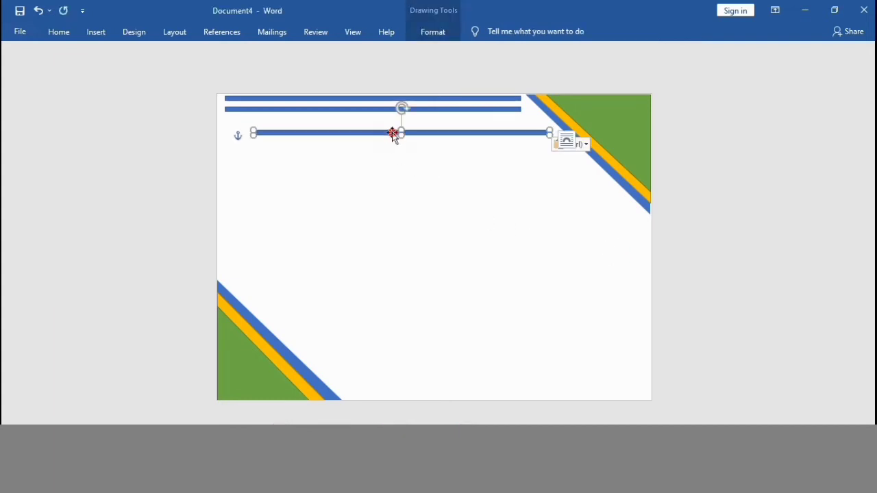
left_click_drag(393, 134, 488, 397)
left_click(460, 329)
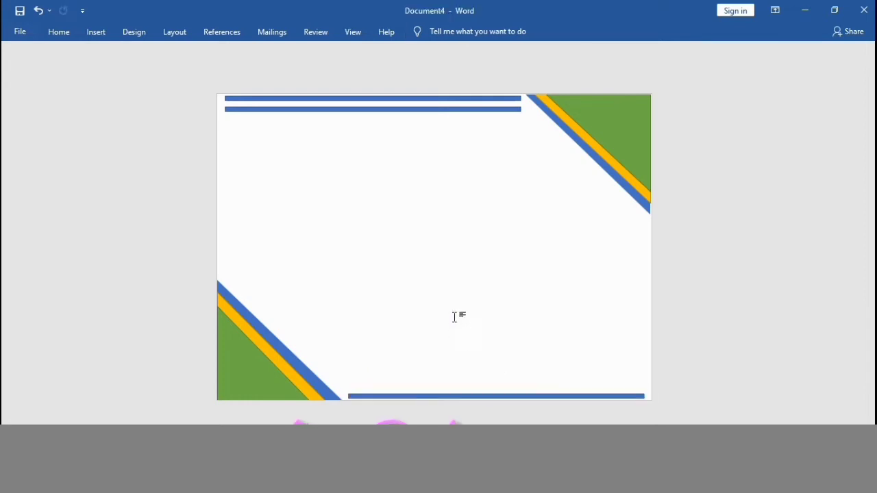
Paste one more blue bar and align it just above the bar on the page's bottom edge.
right_click(435, 261)
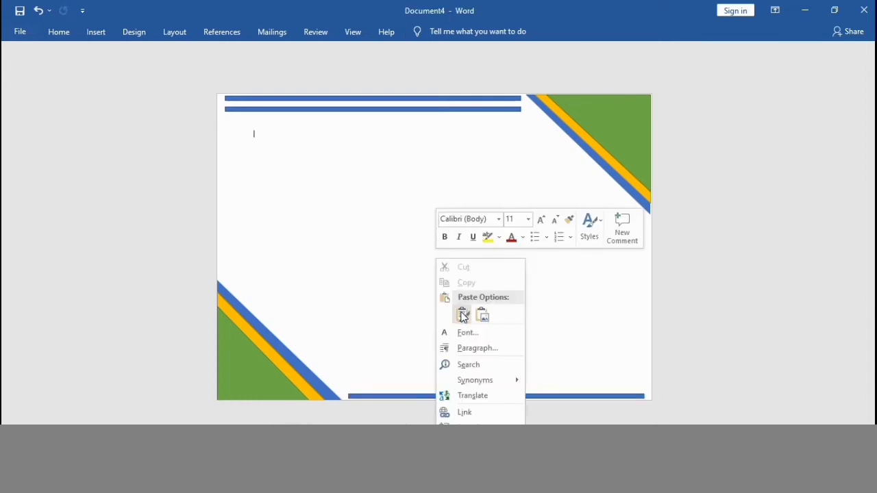
left_click(464, 316)
mouse_move(370, 140)
left_mouse_down()
mouse_move(443, 322)
mouse_move(473, 368)
mouse_move(464, 389)
left_mouse_up()
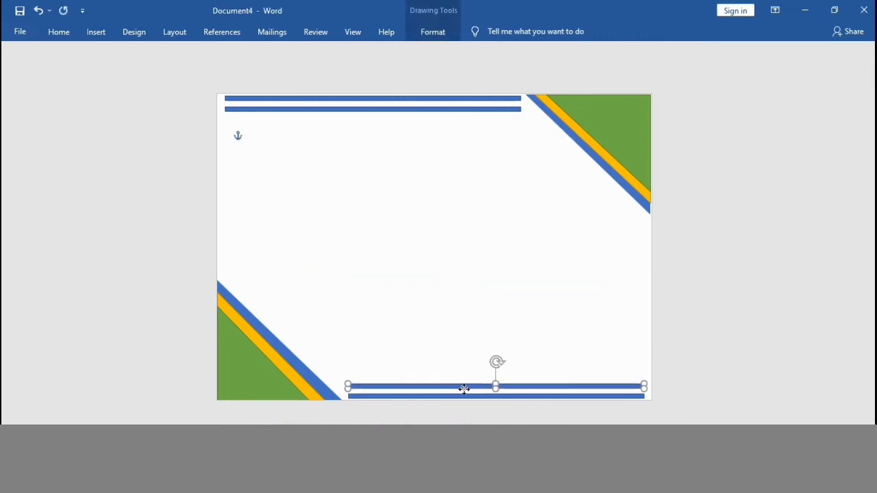
left_click(438, 314)
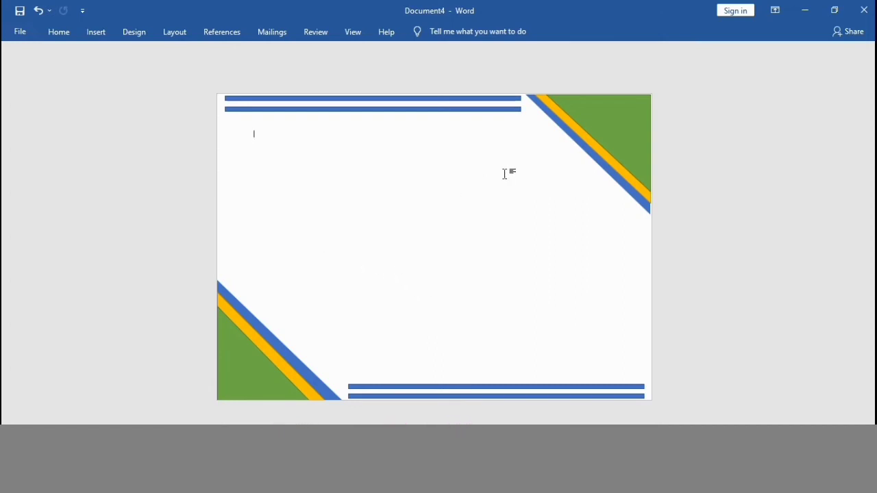
Set the lower-left green triangle's fill color to light gold and switch it to a gradient fill.
left_click(262, 360)
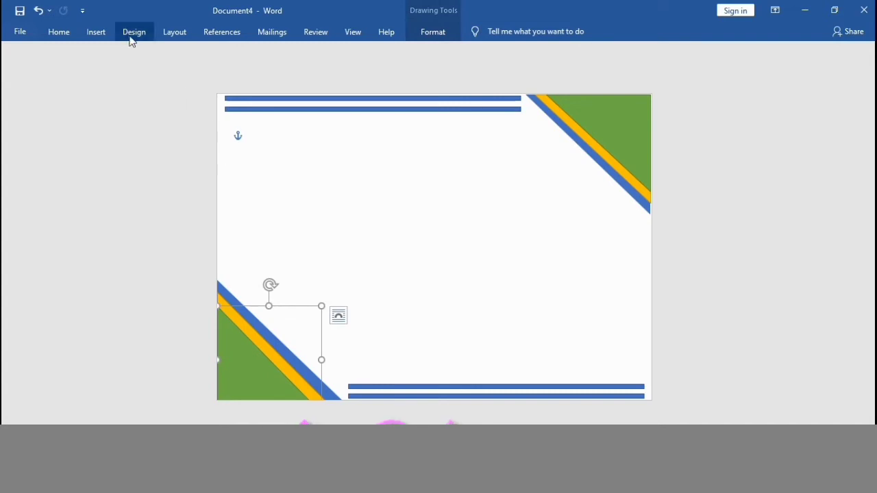
left_click(420, 35)
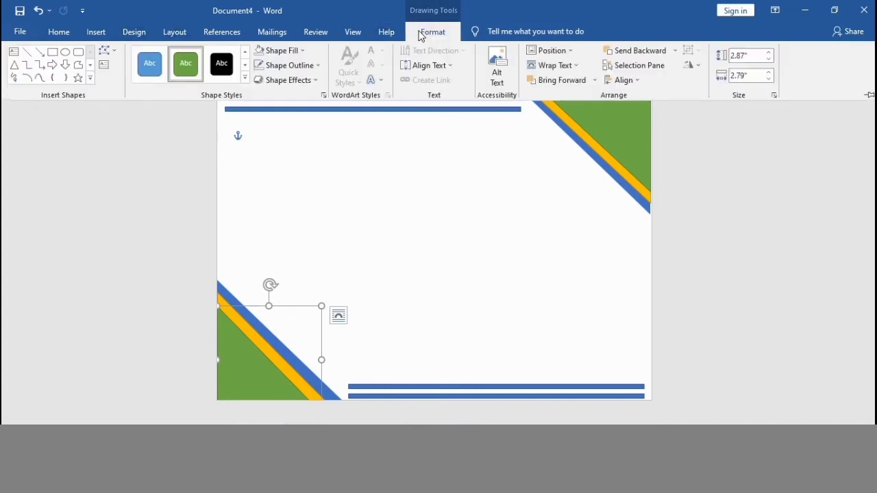
left_click(301, 51)
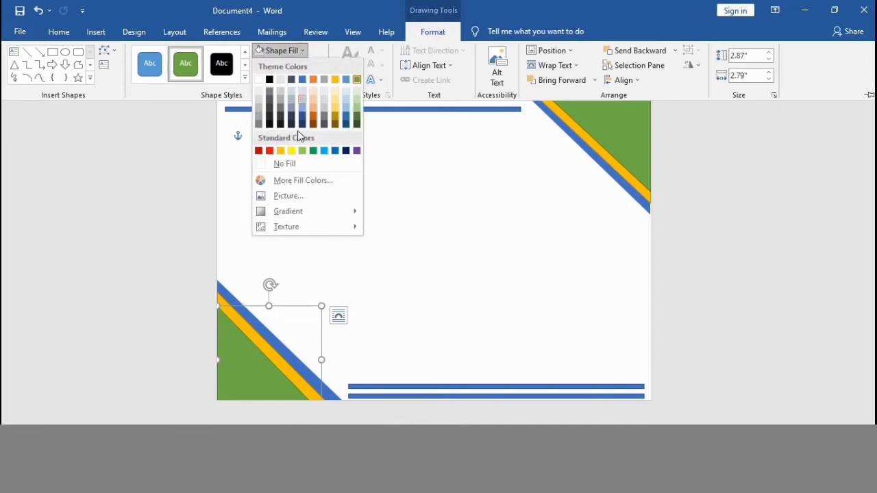
mouse_move(298, 215)
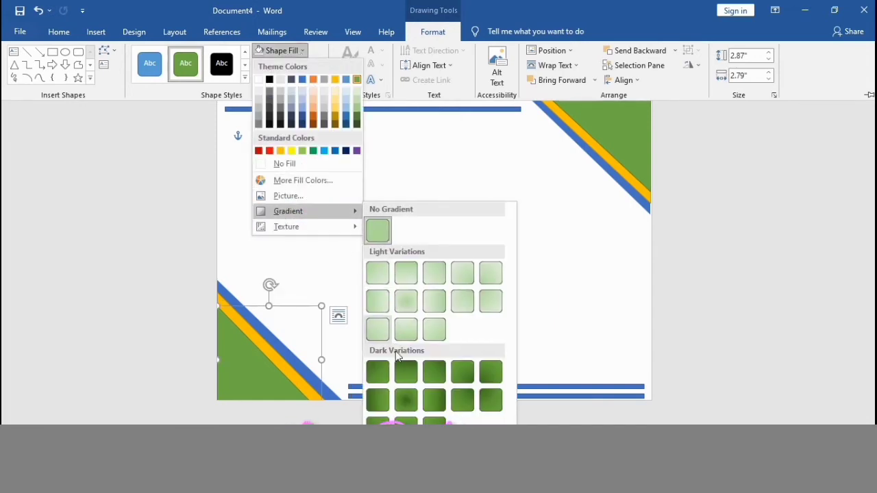
left_click(411, 424)
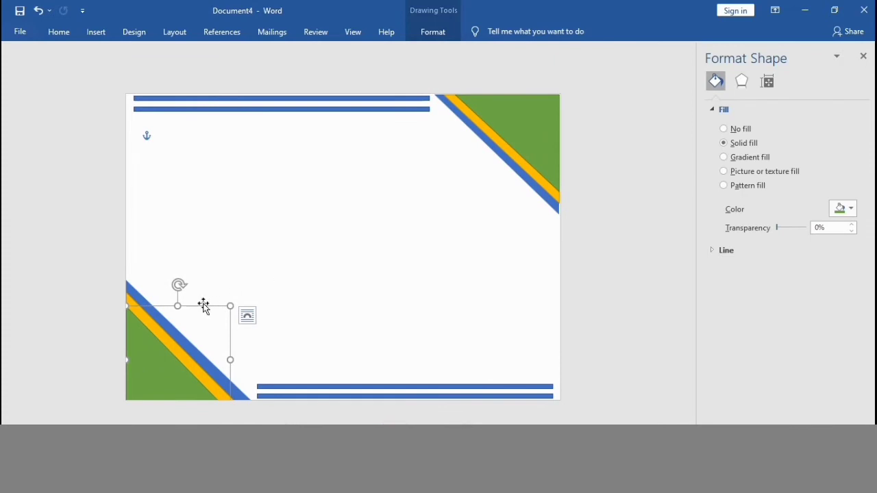
left_click(841, 209)
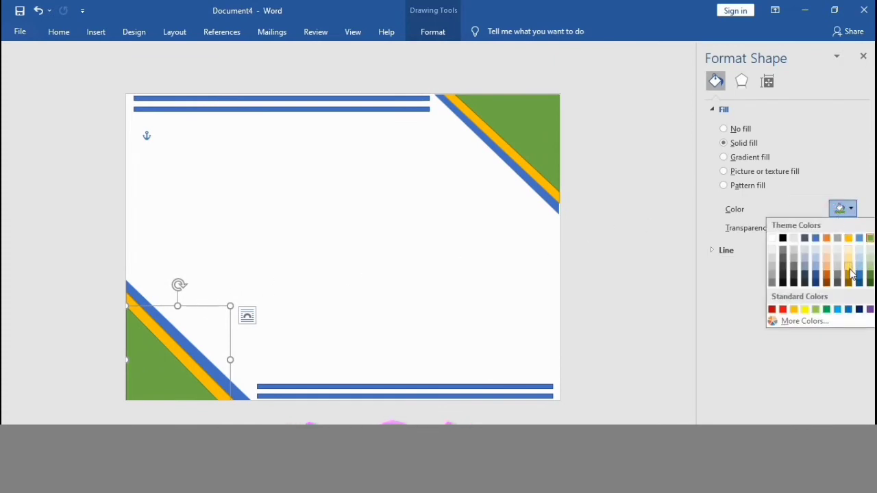
left_click(850, 270)
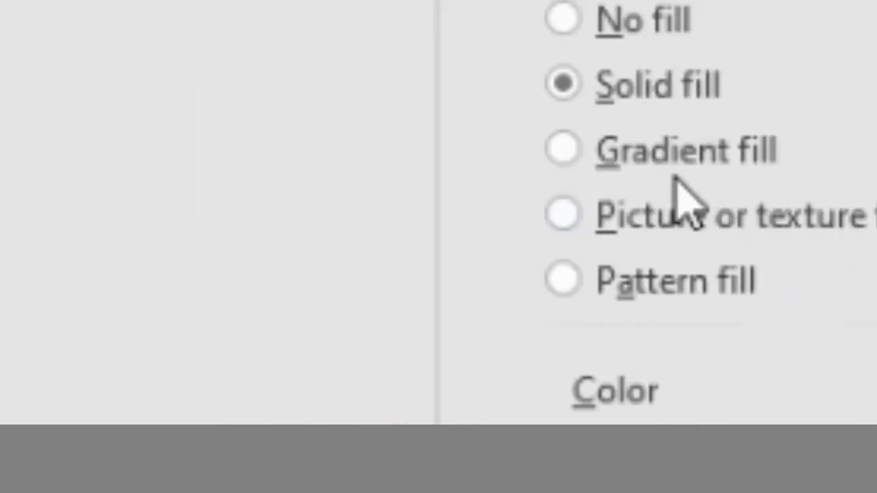
left_click(562, 147)
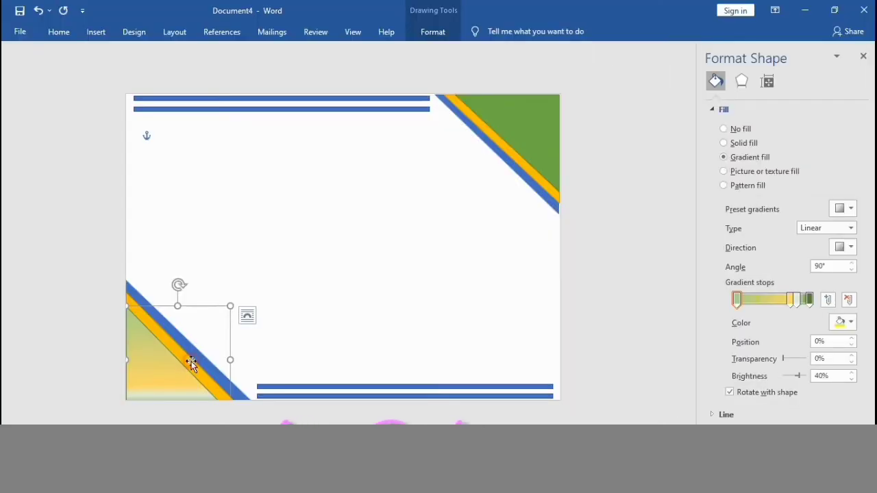
Fill the middle gold triangle in the lower-left corner with a solid dark gold.
left_click(191, 363)
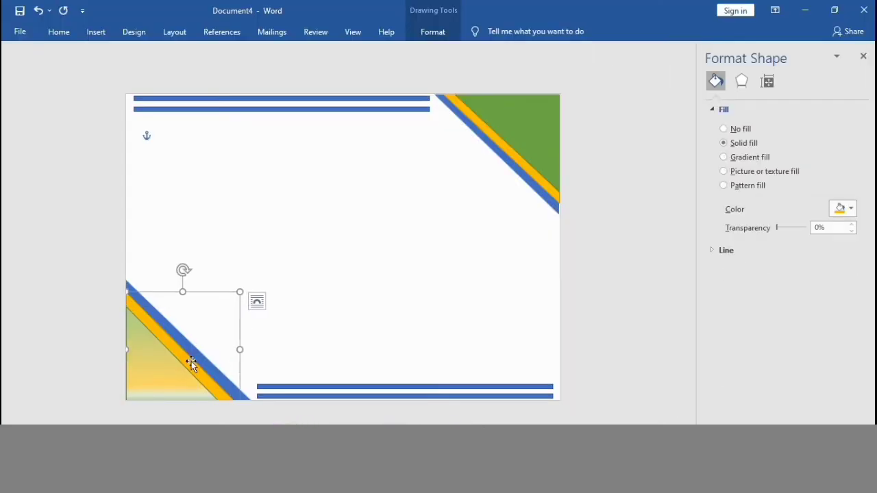
left_click(843, 209)
left_click(849, 274)
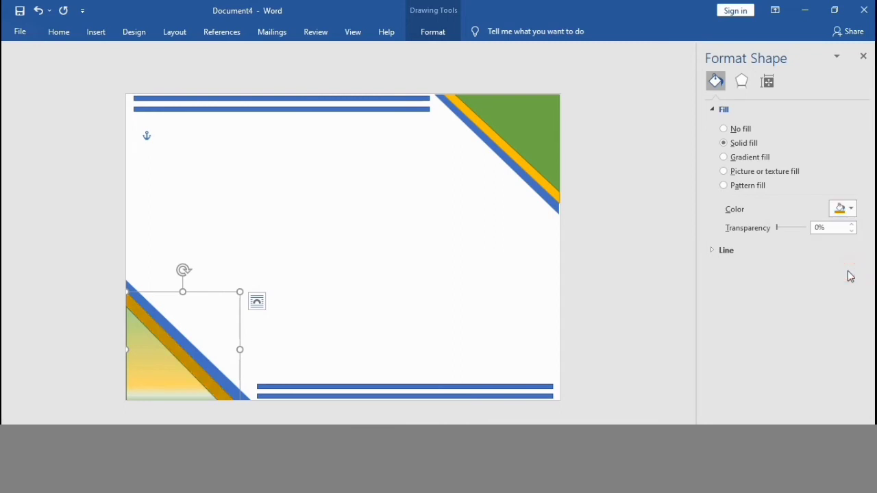
Fill the outer blue triangle in the lower-left corner with a solid dark gold.
left_click(222, 372)
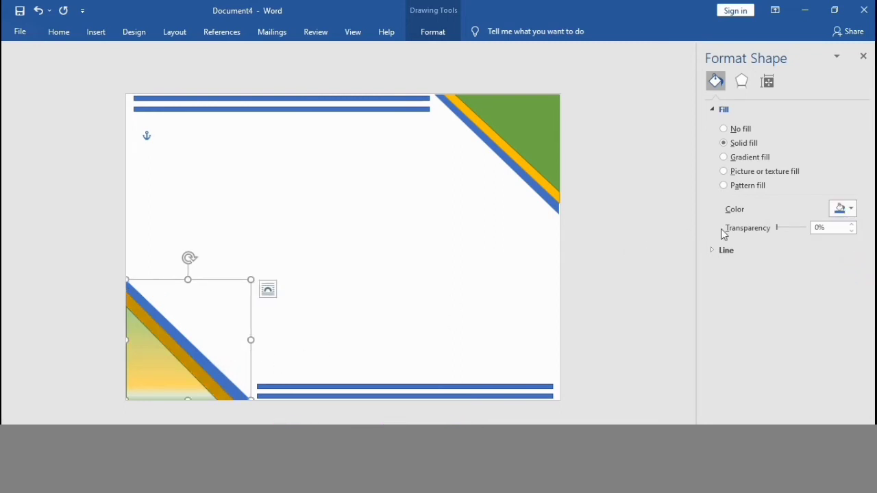
left_click(842, 209)
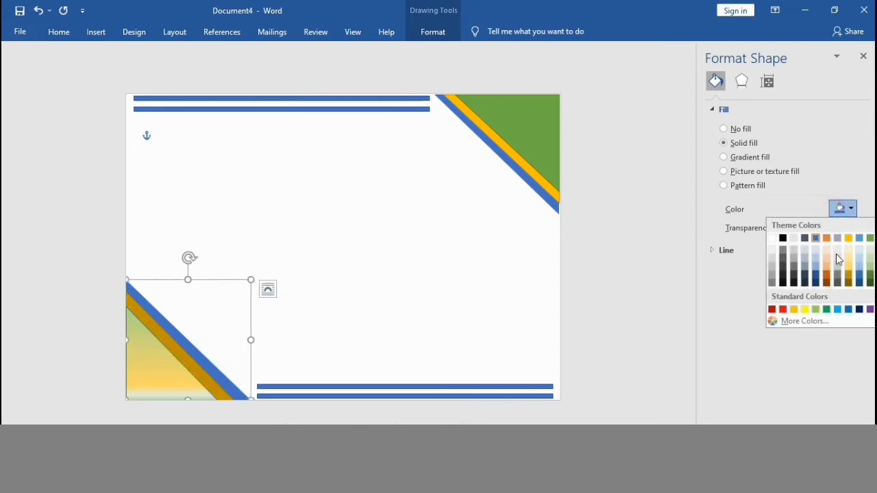
left_click(849, 280)
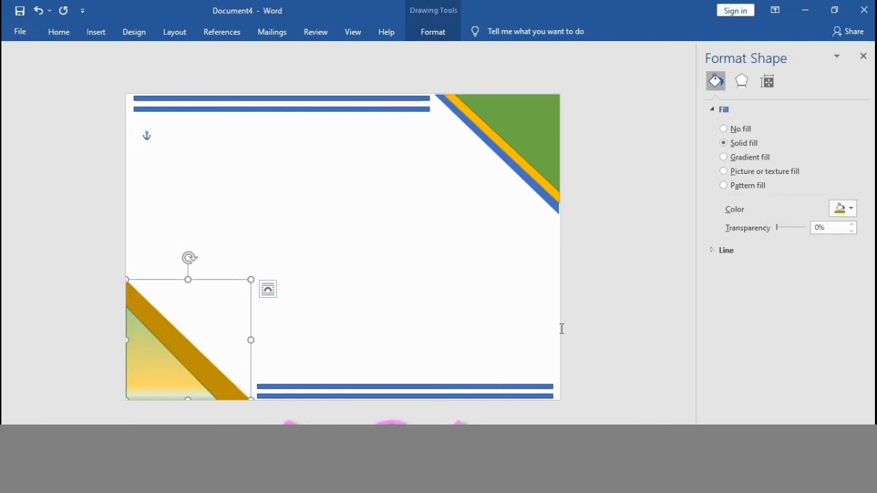
Set the first gradient stop of the inner lower-left triangle to the darkest gold, with -50% brightness.
left_click(140, 387)
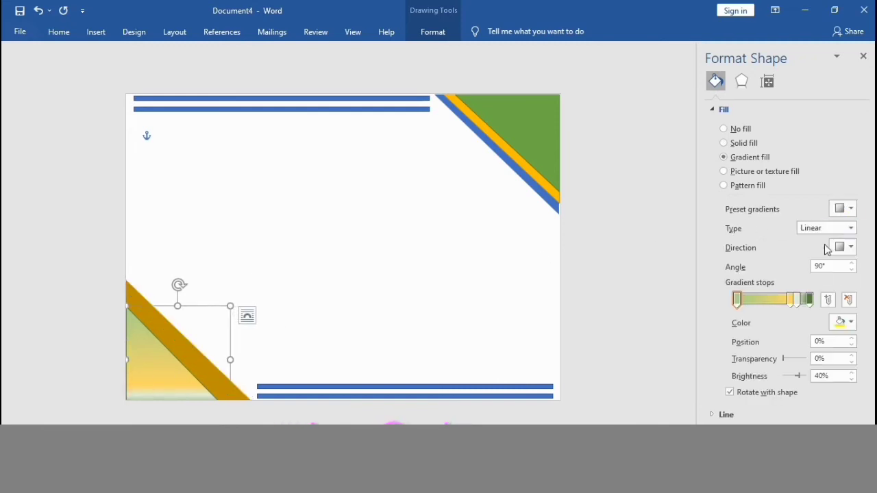
left_click(840, 325)
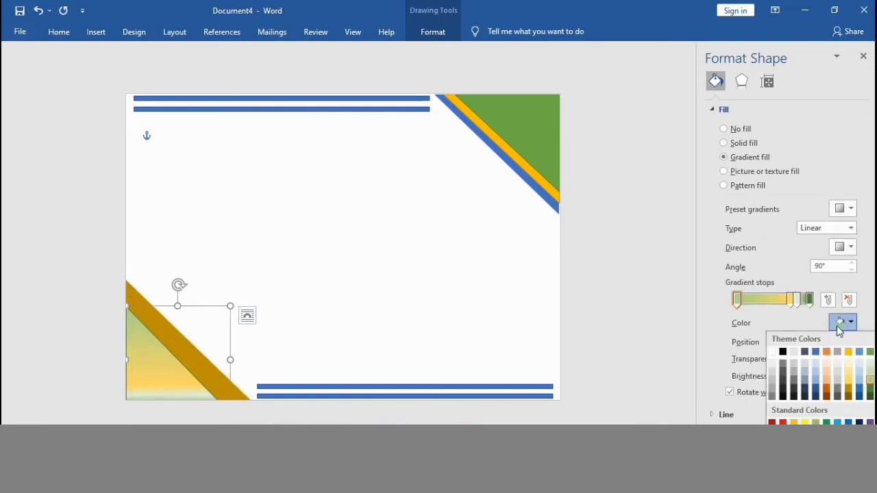
left_click(848, 395)
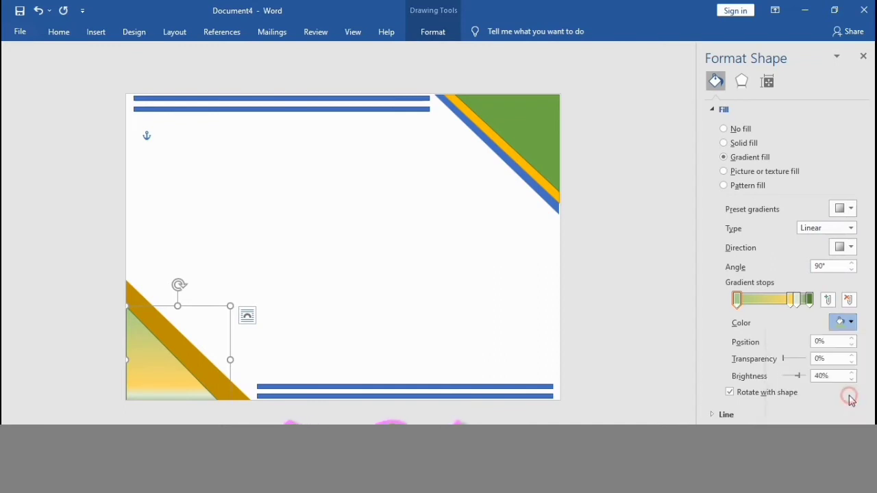
left_click(251, 322)
Try a light orange solid fill on the middle lower-left triangle, and change it to light gold.
left_click(171, 342)
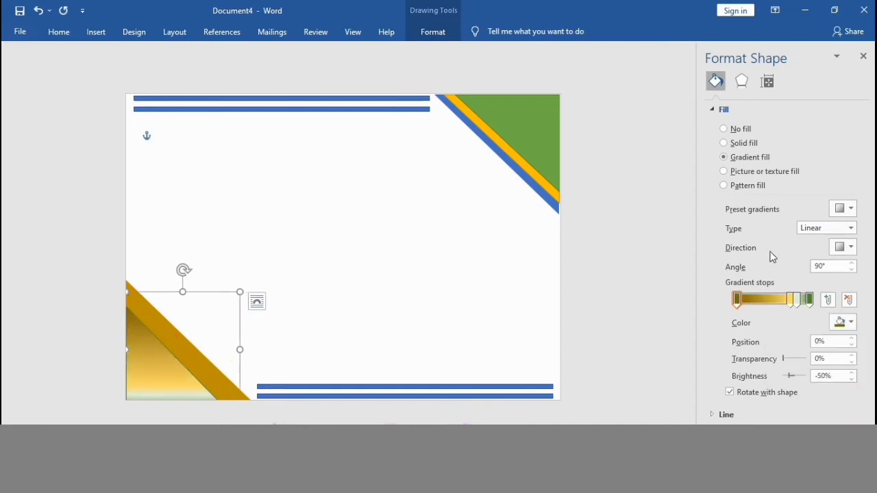
left_click(740, 142)
left_click(843, 208)
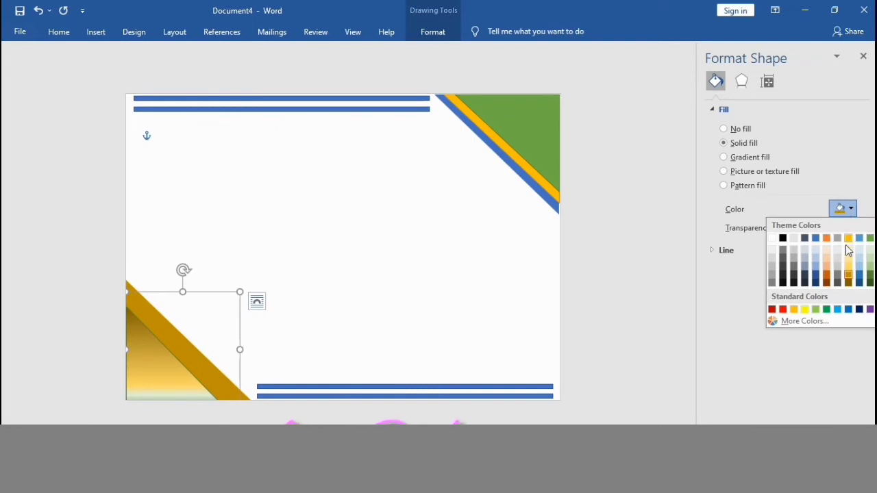
left_click(828, 264)
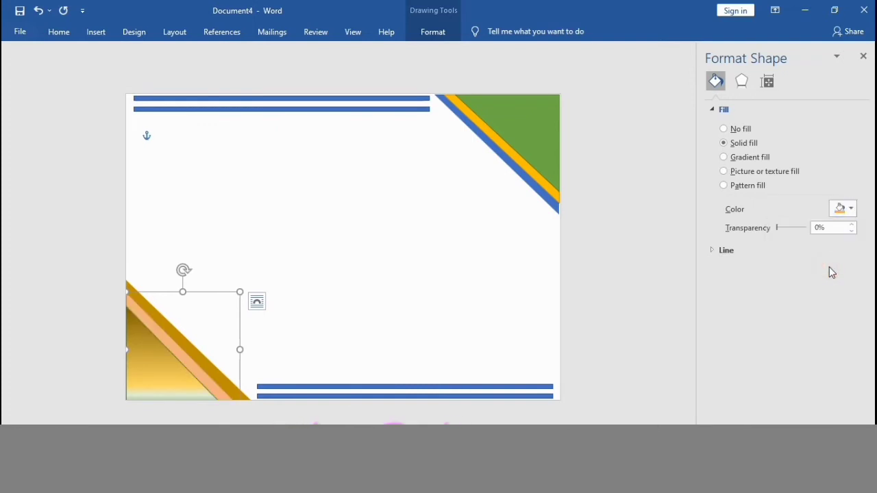
left_click(851, 208)
left_click(850, 266)
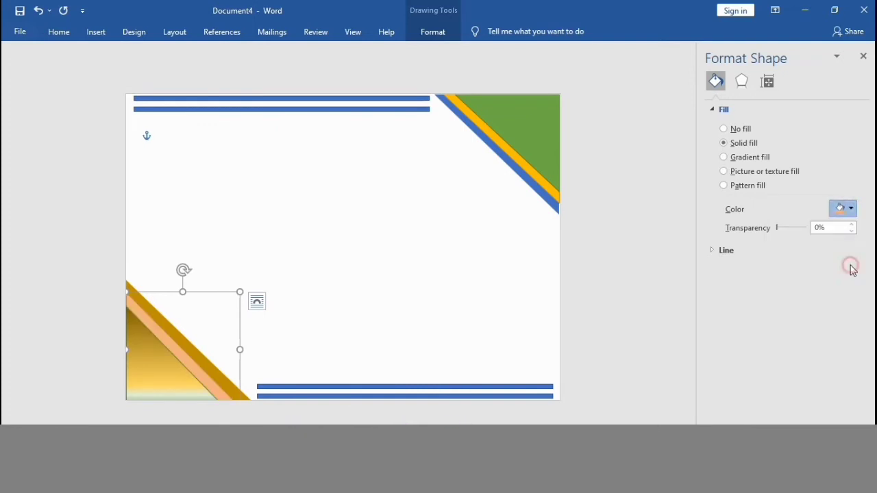
left_click(416, 251)
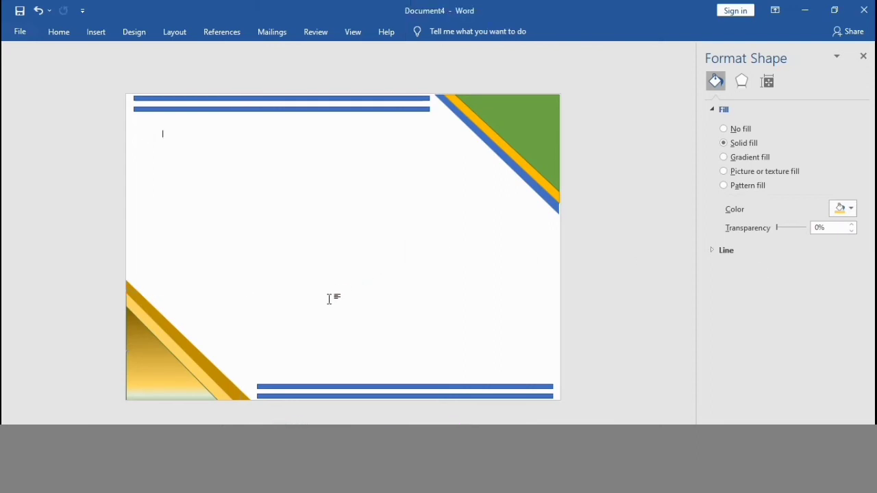
Remove the outline from the inner gradient triangle in the page's lower-left corner.
left_click(183, 378)
left_click(574, 55)
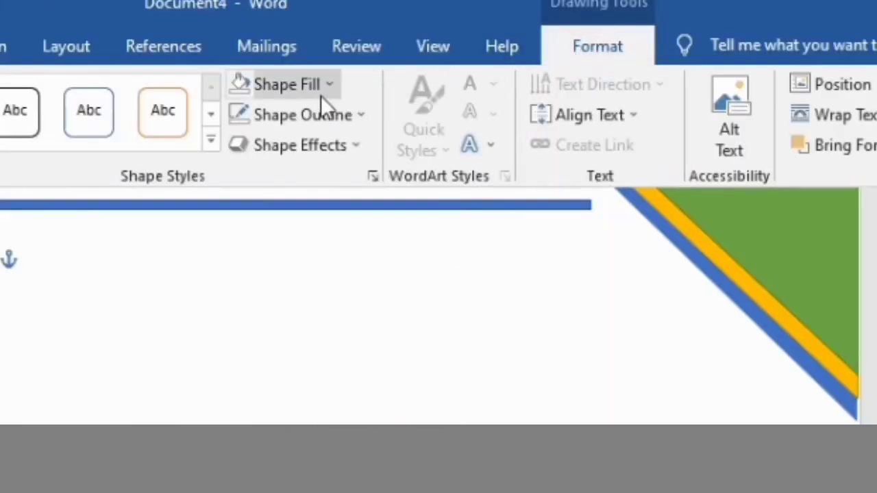
left_click(323, 124)
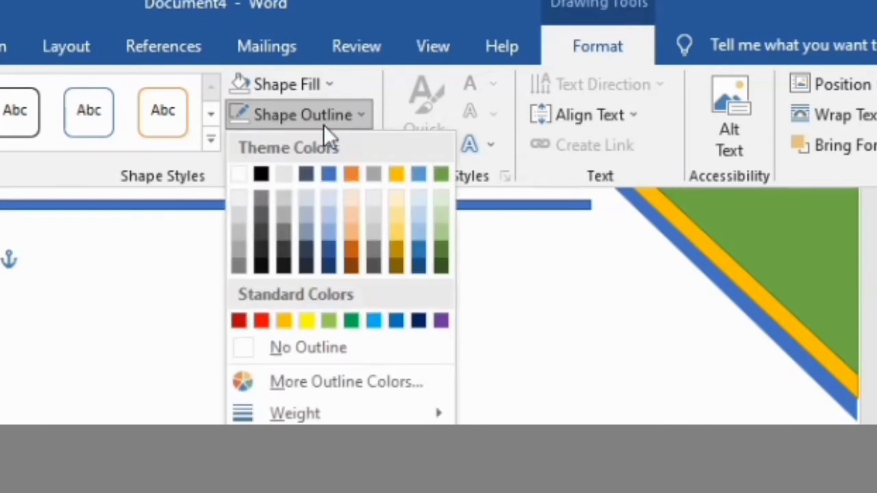
left_click(284, 346)
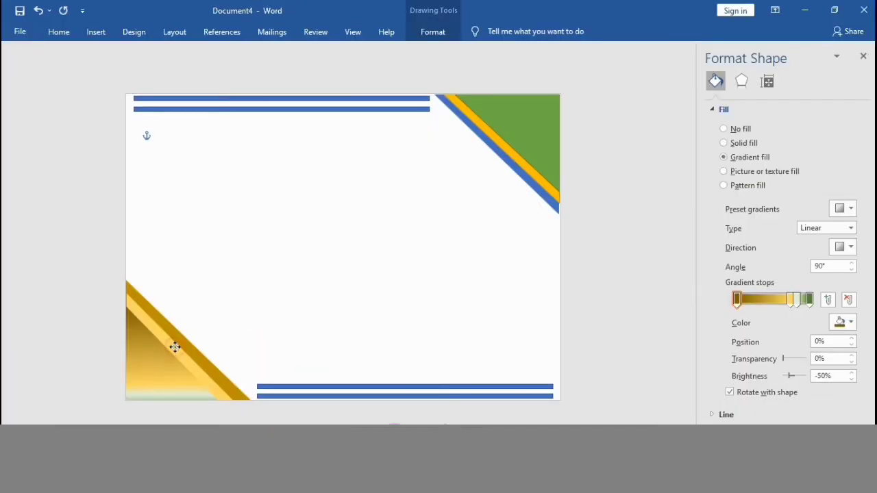
Remove the outline from the middle light gold triangle in the page's lower-left corner.
left_click(174, 347)
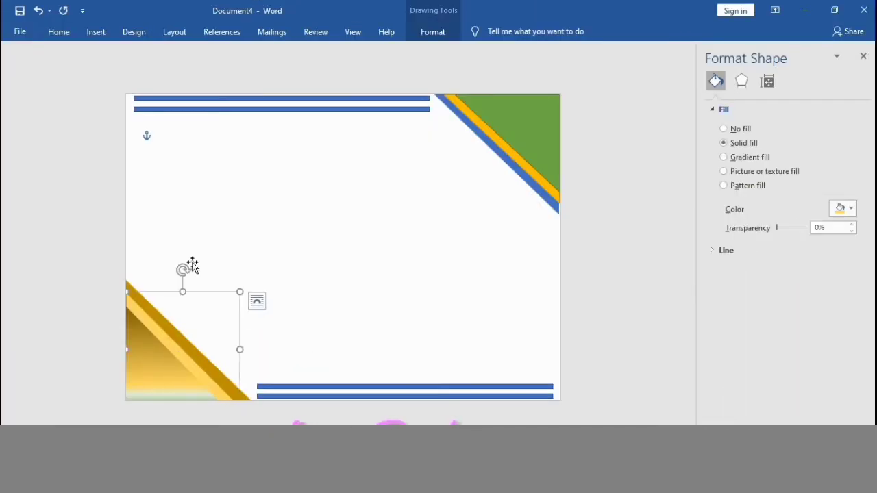
left_click(427, 35)
left_click(289, 66)
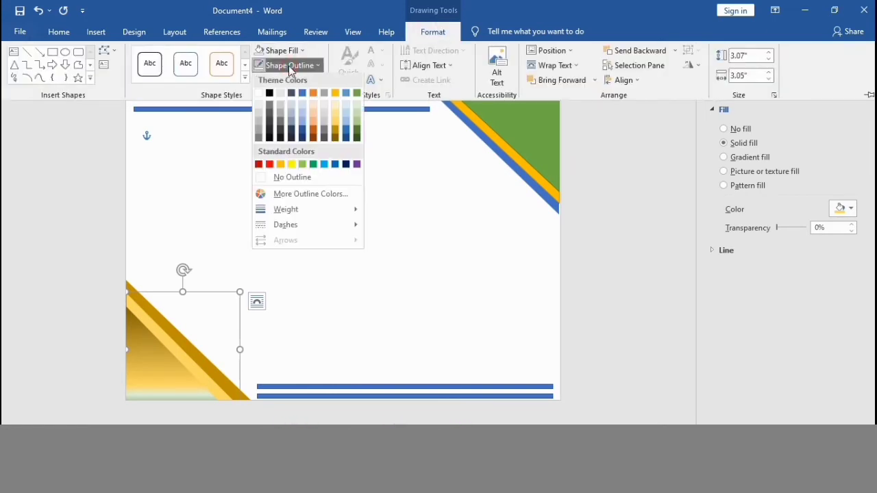
left_click(278, 178)
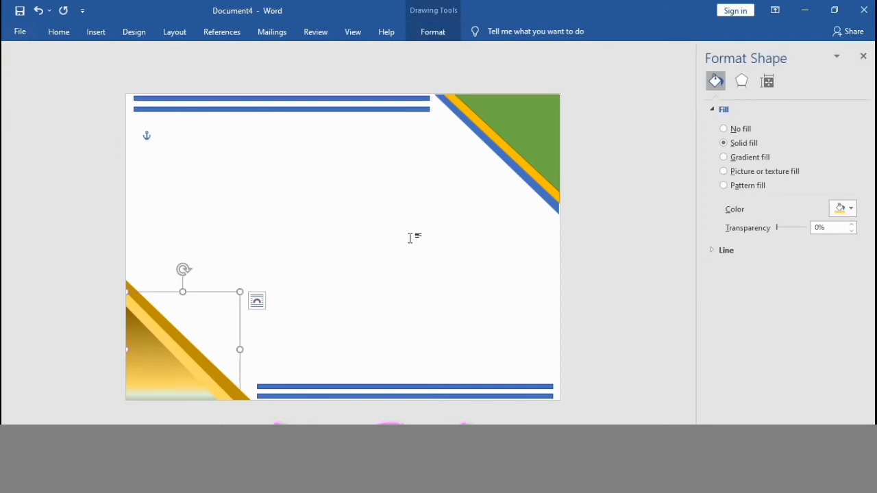
Give the inner green triangle in the upper-right corner a gradient fill with the darkest gold first stop, at -50% brightness.
left_click(520, 137)
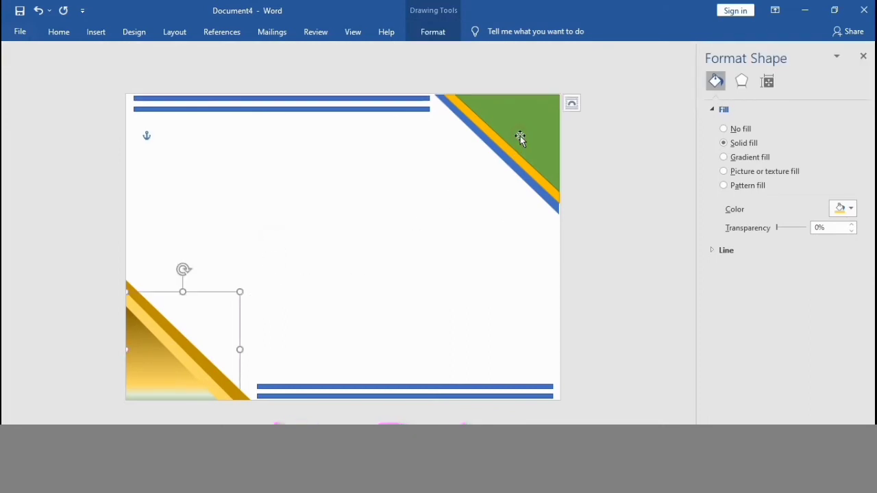
left_click(725, 157)
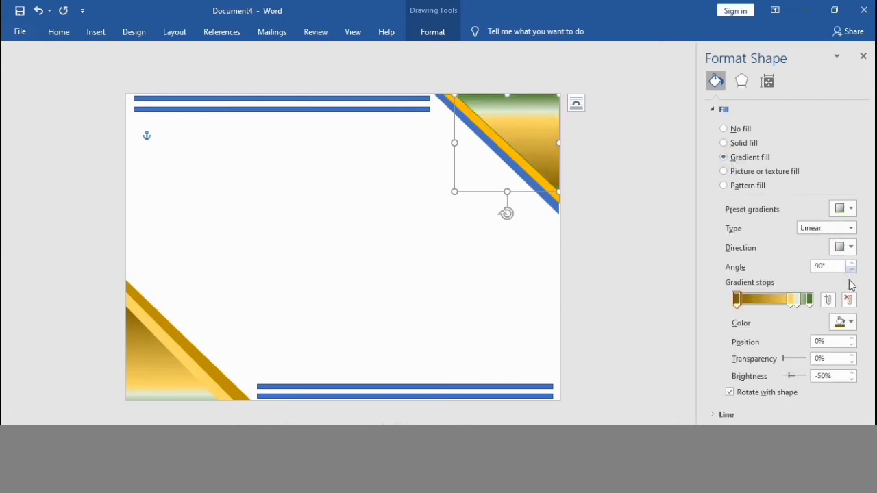
left_click(852, 323)
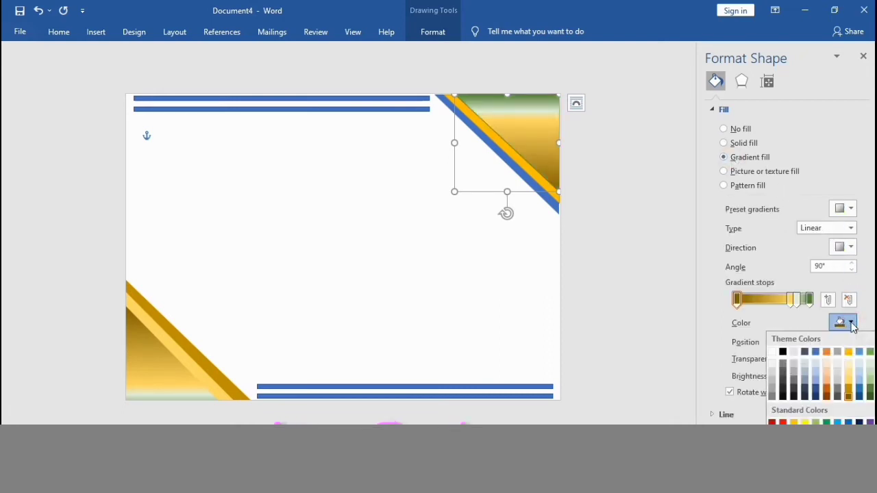
left_click(852, 397)
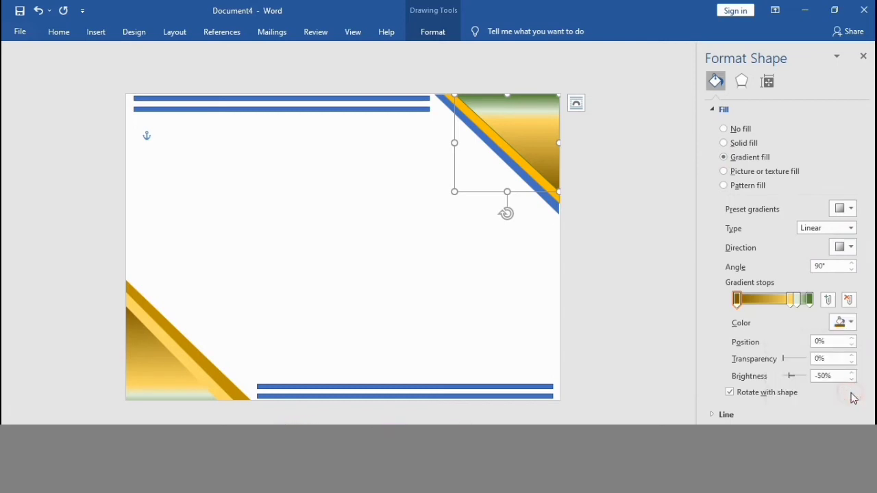
Apply a gradient fill to the middle upper-right triangle and set its first stop to light gold, with 40% brightness.
left_click(511, 156)
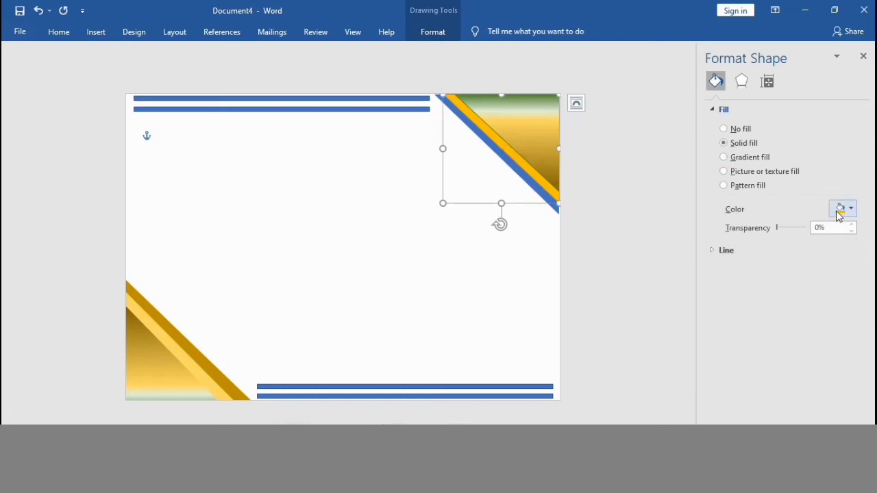
left_click(726, 157)
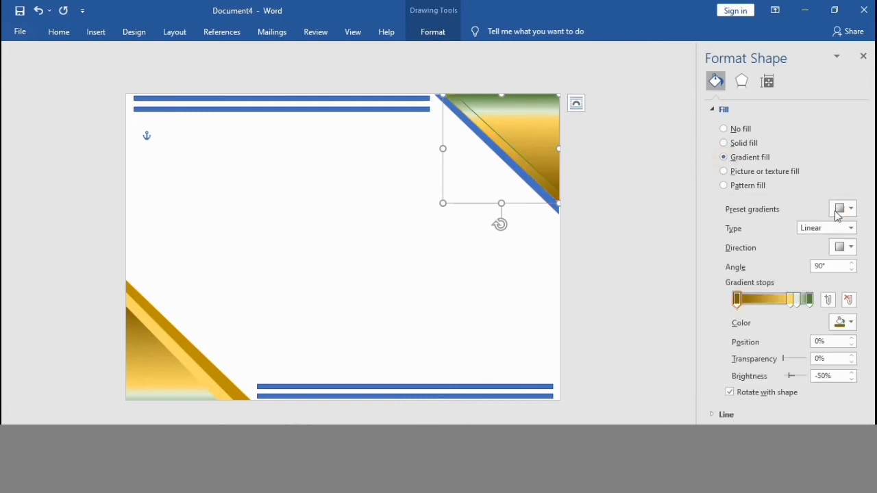
left_click(852, 324)
left_click(852, 382)
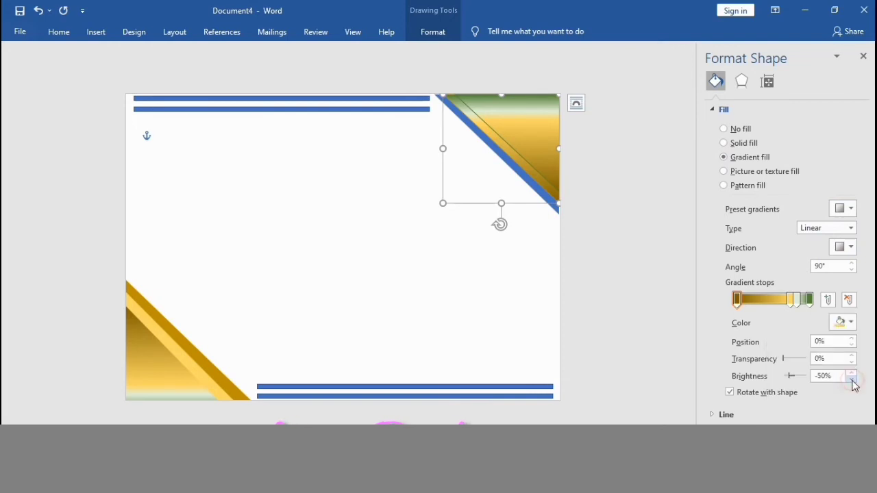
Apply a gradient fill to the outer blue upper-right triangle and set its 100% stop to dark gold, with -25% brightness.
left_click(533, 186)
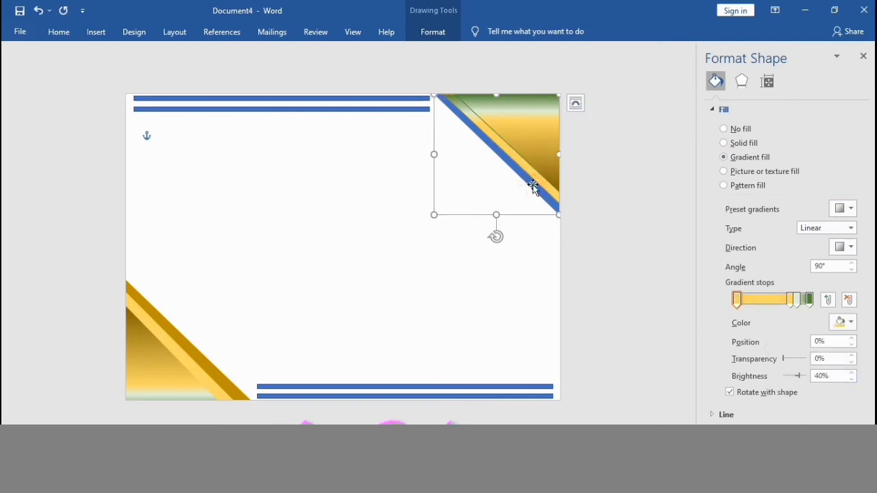
left_click(727, 159)
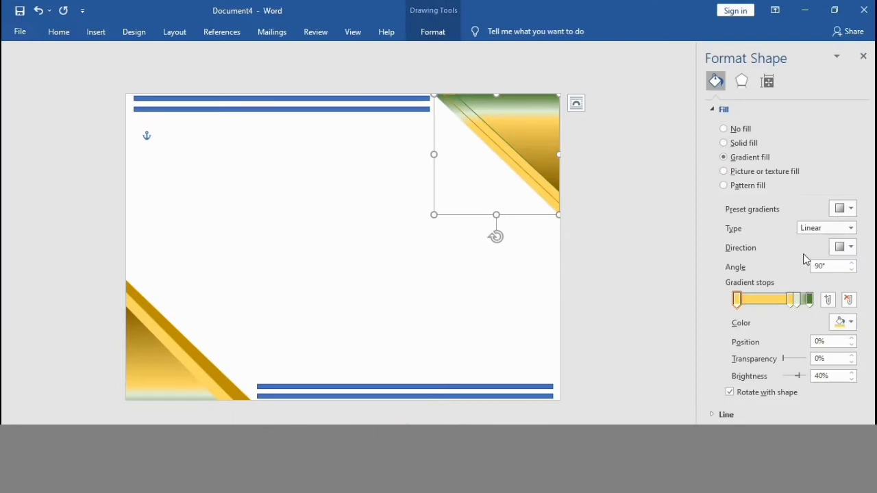
left_click(809, 300)
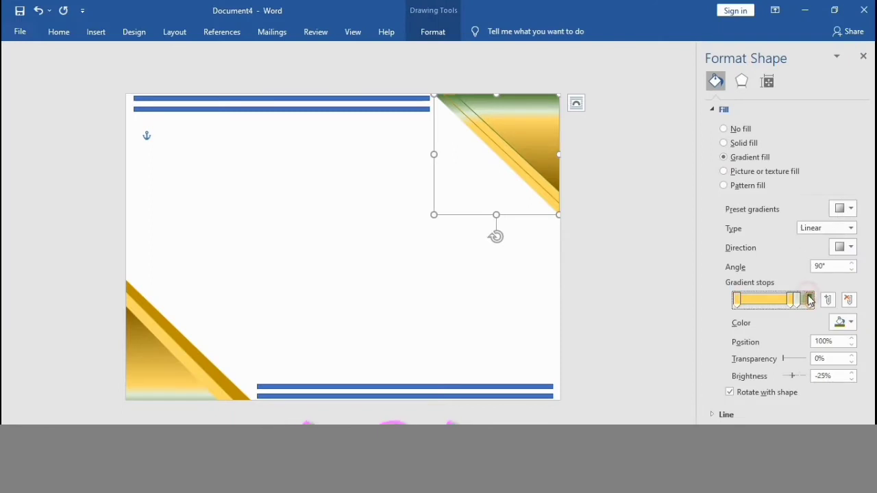
left_click(841, 322)
left_click(849, 390)
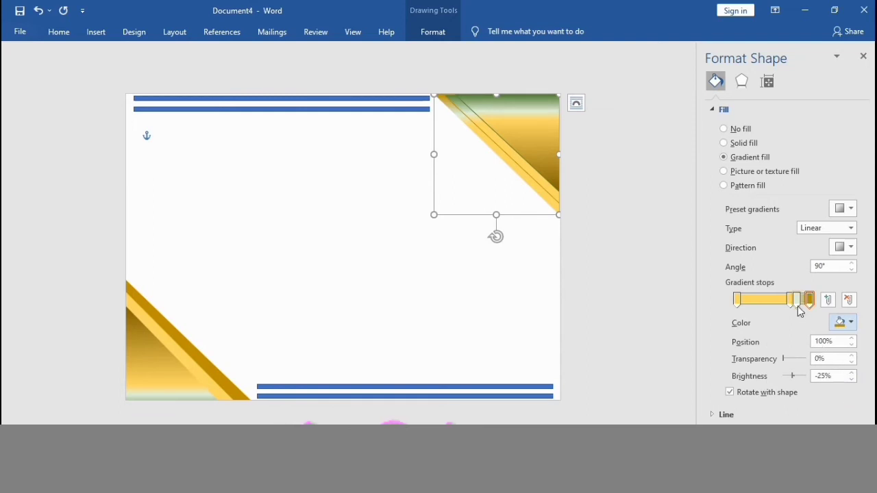
Move the outer upper-right triangle's pale green gradient stop to 54% and recolor it light gold, with 40% brightness.
left_click_drag(800, 311, 777, 304)
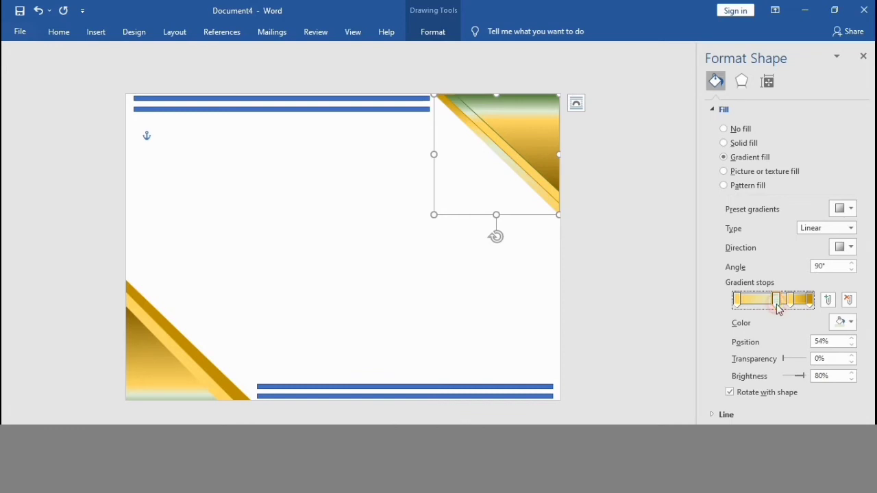
left_click(843, 322)
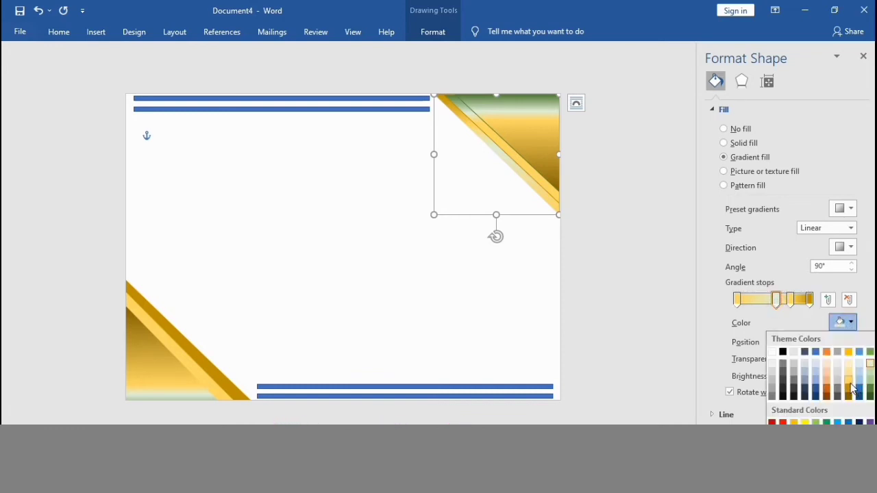
left_click(851, 387)
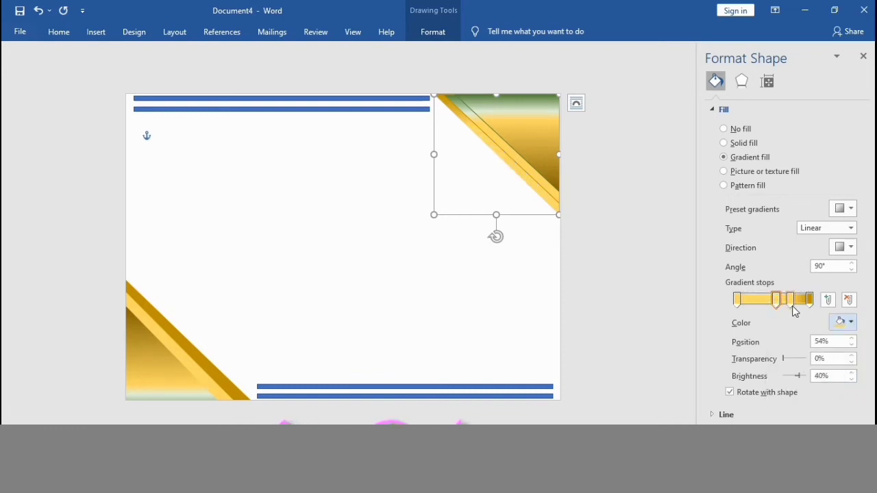
Set the inner upper-right triangle's last gradient stop, at 100%, to dark gold with -25% brightness.
left_click(520, 100)
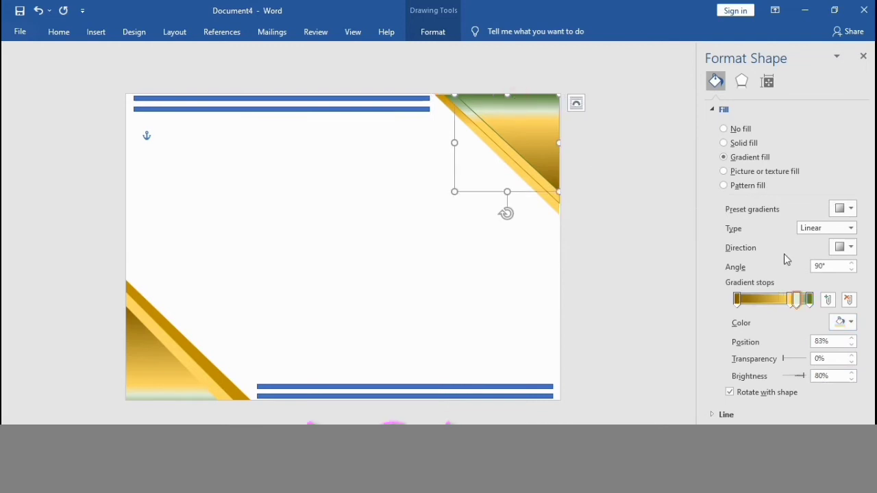
left_click(810, 300)
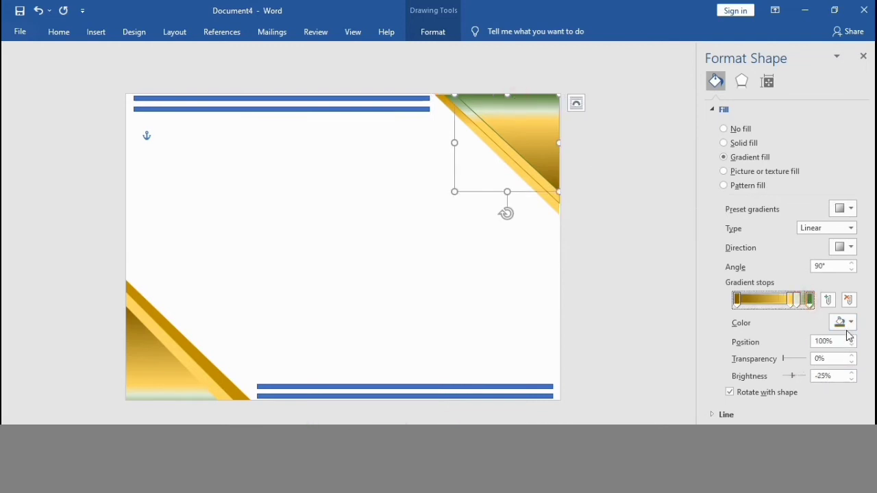
left_click(851, 323)
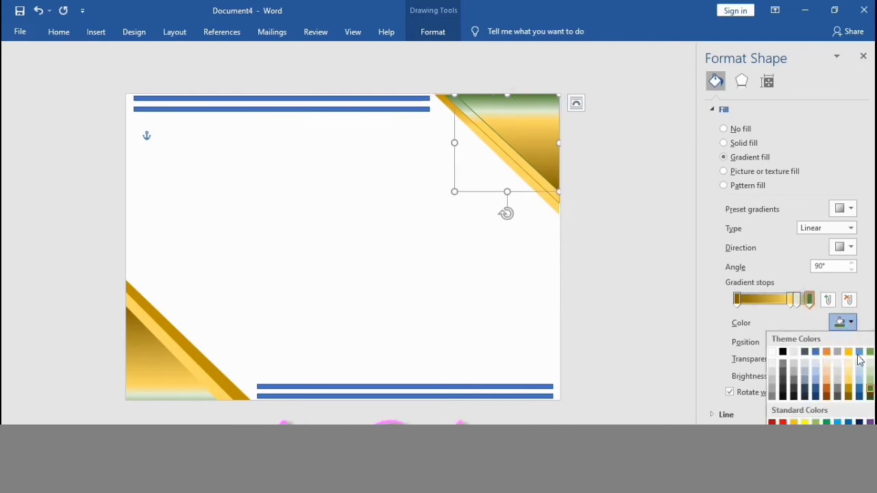
left_click(850, 390)
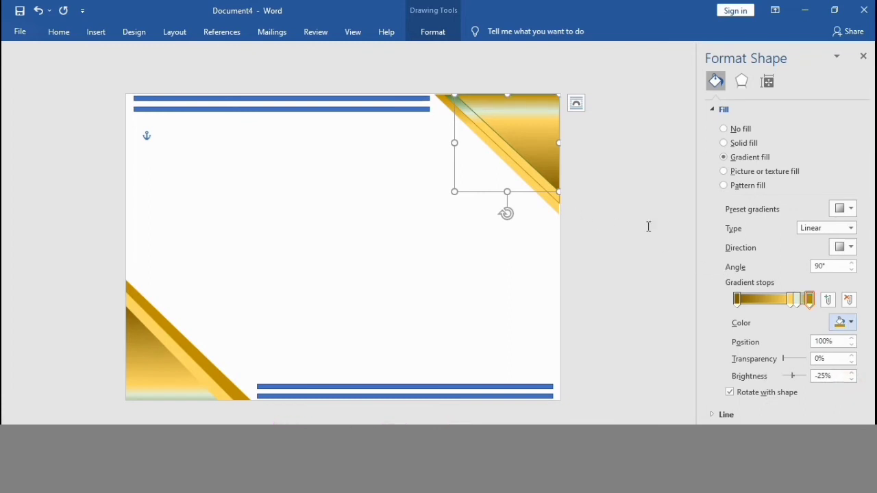
Set the middle upper-right triangle's green gradient stop at 100% to dark gold with -25% brightness, and deselect the shape.
left_click(473, 122)
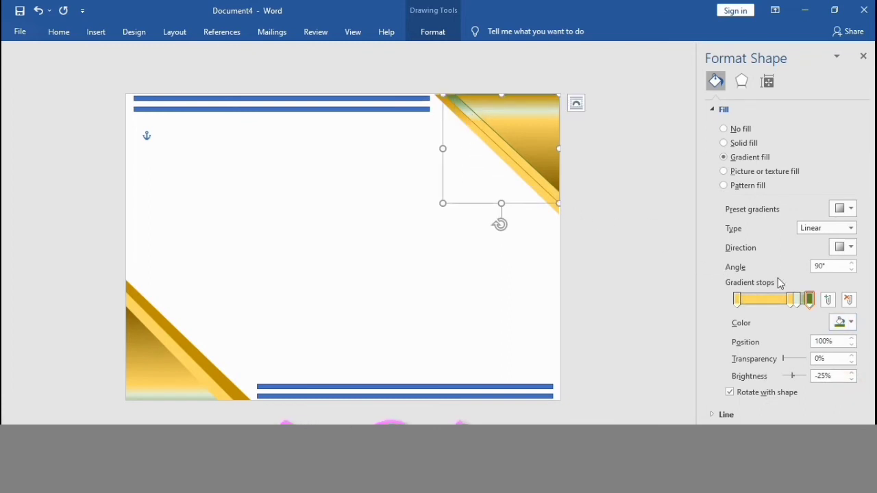
left_click(811, 302)
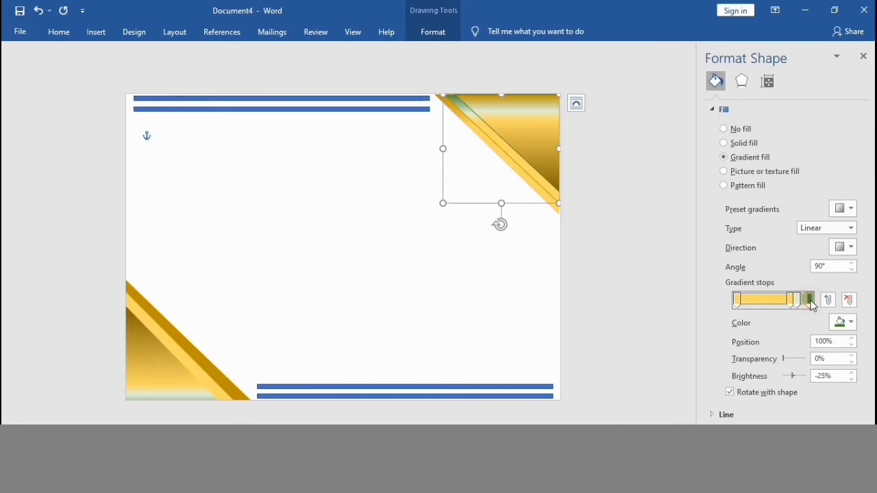
left_click(843, 322)
left_click(852, 390)
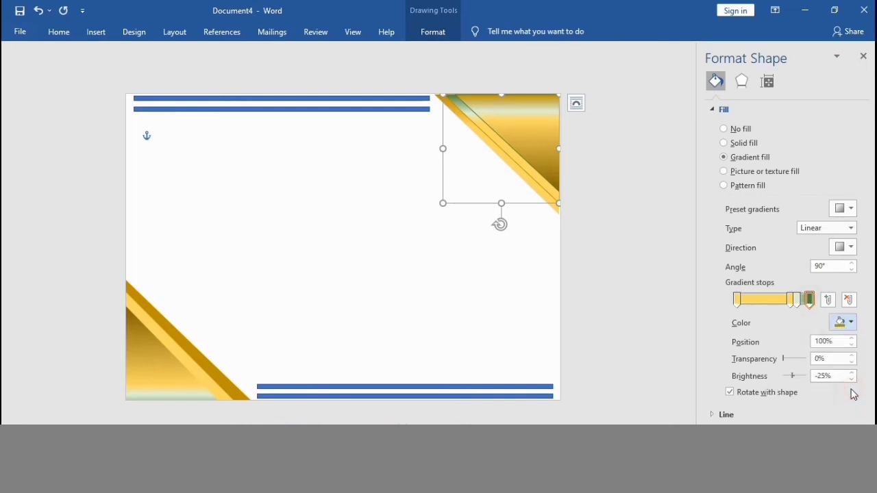
left_click(610, 201)
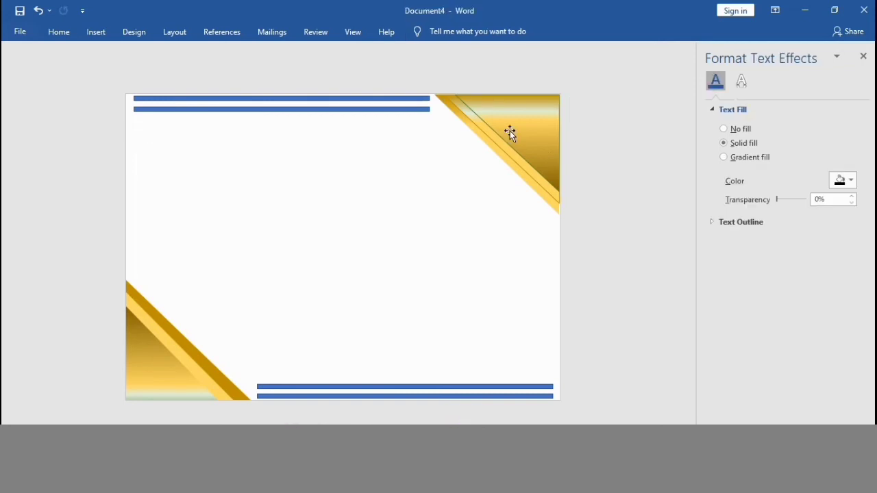
Remove the outline from the inner gradient triangle in the page's upper-right corner.
left_click(510, 131)
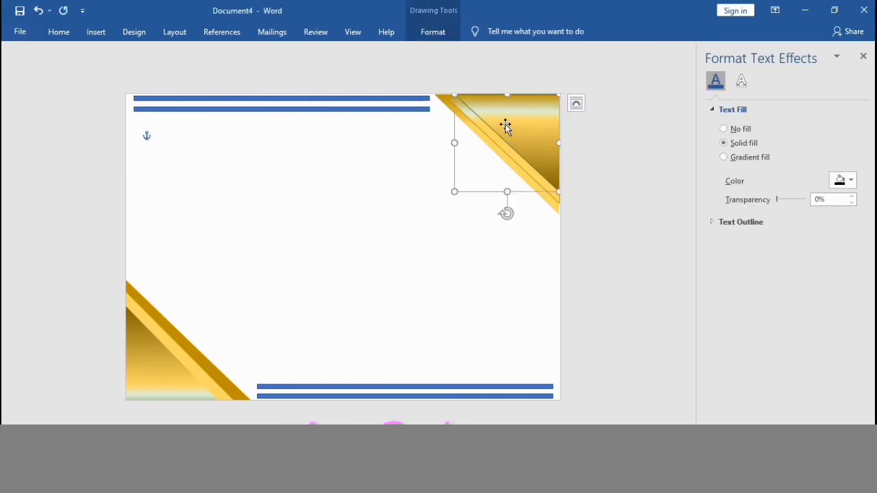
left_click(426, 35)
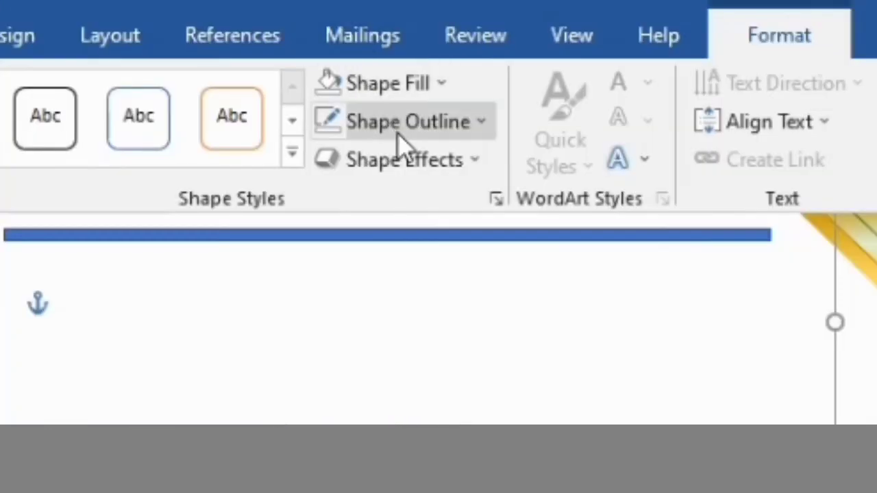
left_click(283, 67)
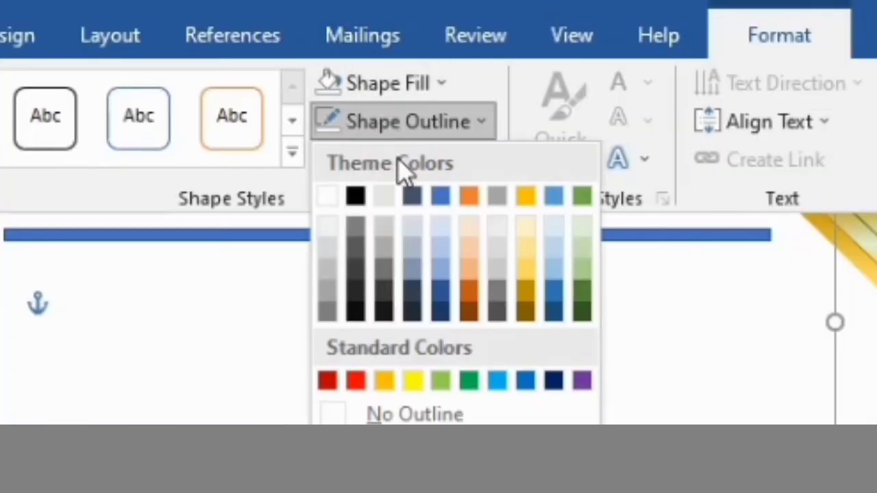
left_click(369, 419)
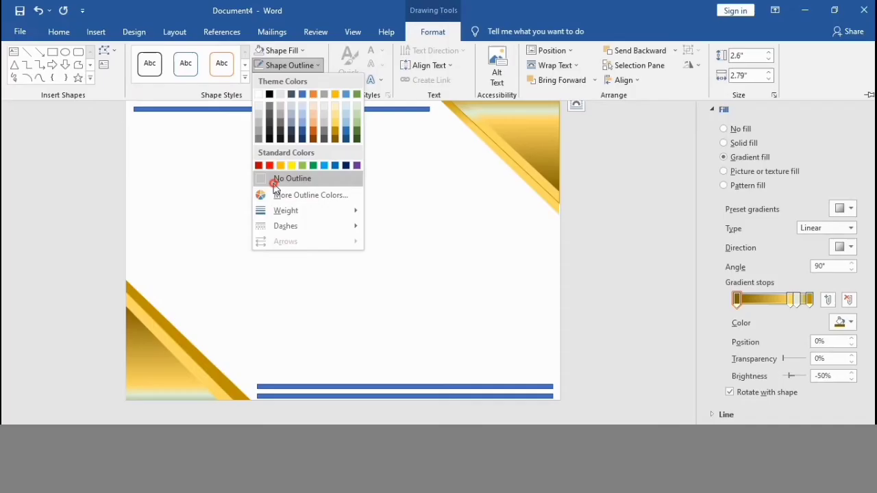
Remove the outline from the middle gradient triangle in the page's upper-right corner and deselect it.
left_click(766, 331)
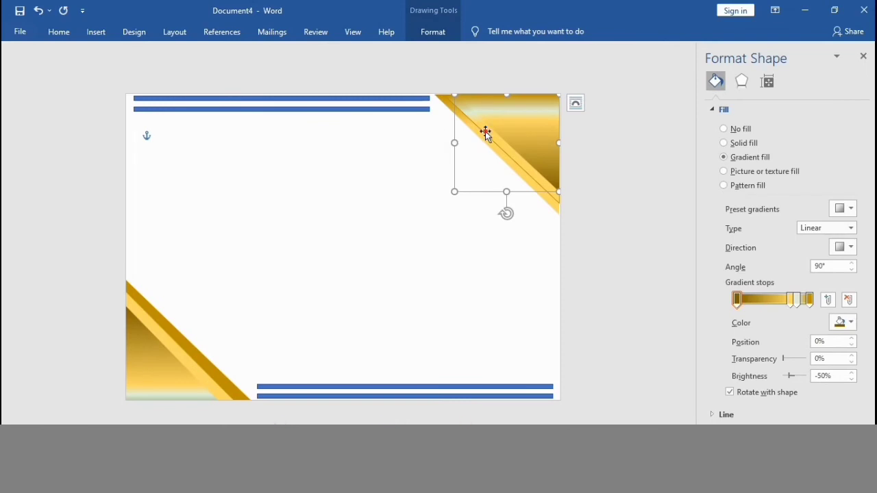
left_click(432, 32)
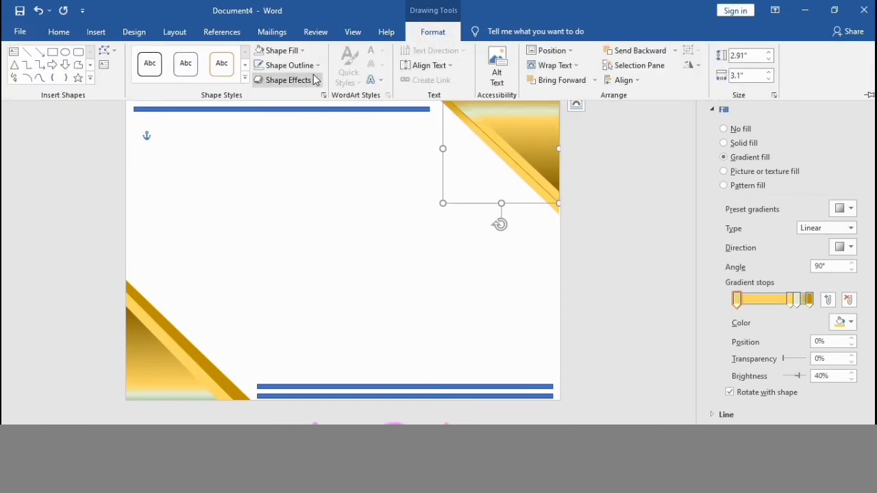
left_click(312, 68)
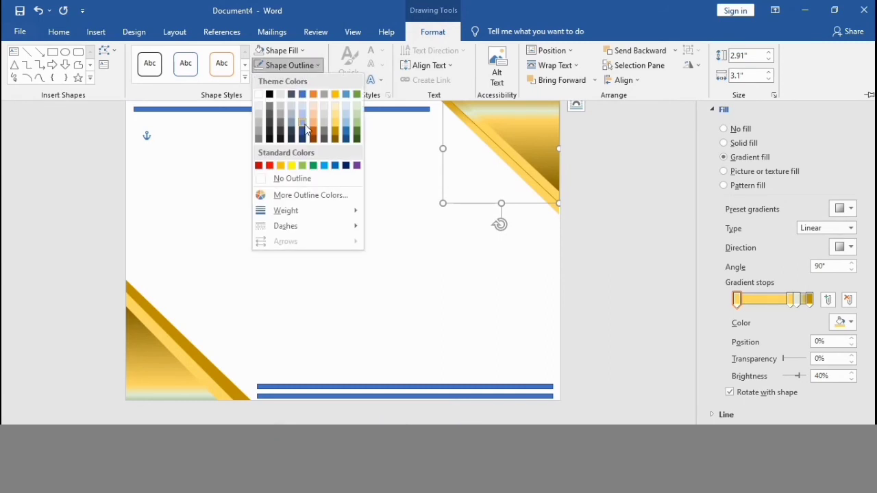
left_click(299, 180)
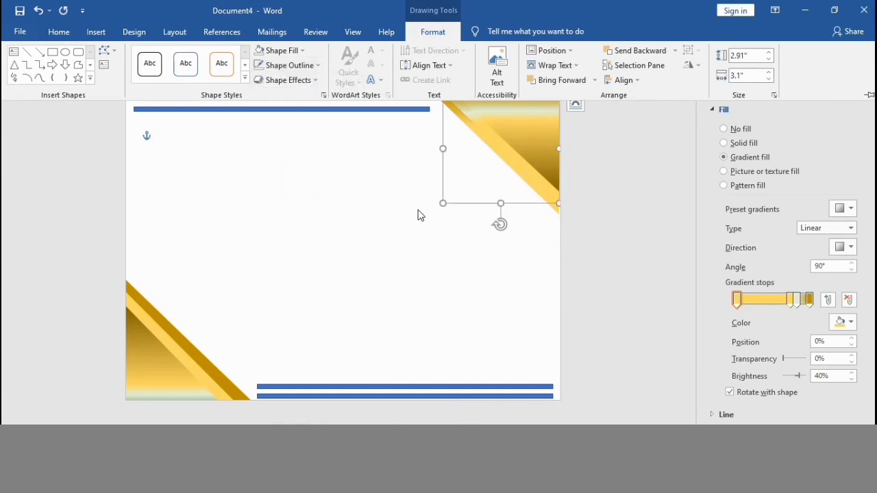
left_click(418, 247)
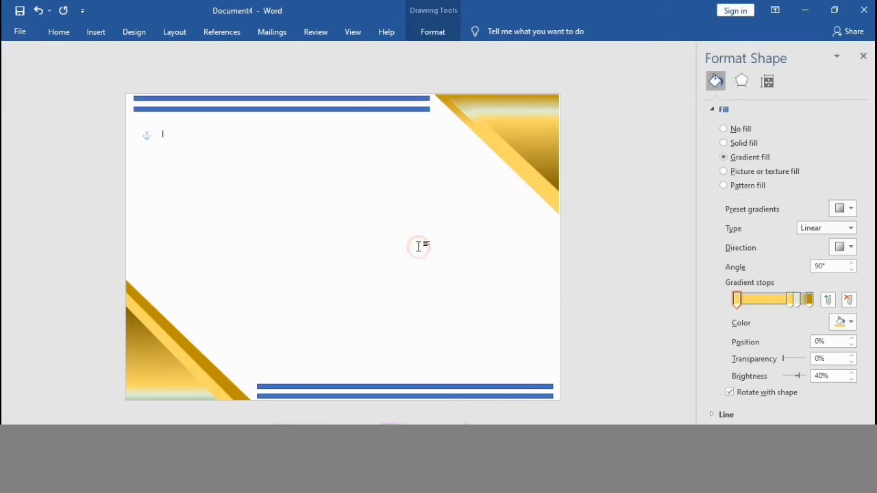
Set the middle upper-right triangle's first gradient stop, at 0%, to dark gold with -25% brightness, and deselect the shape.
left_click(480, 129)
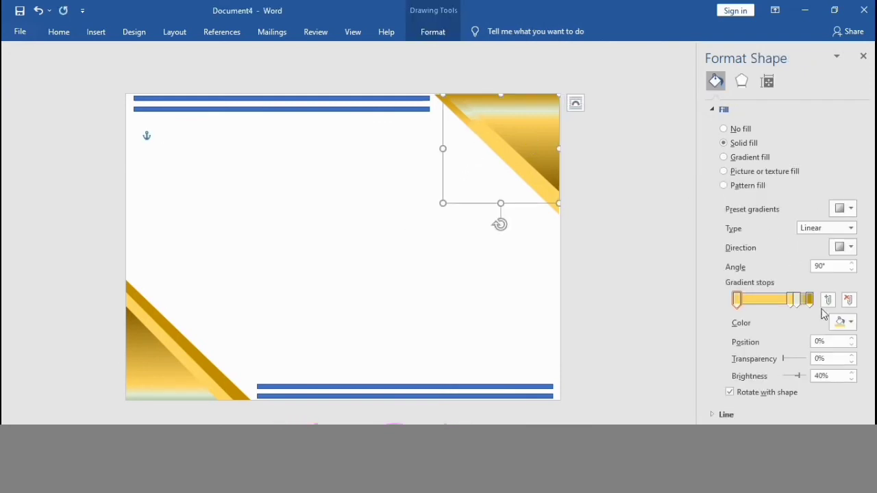
left_click(838, 324)
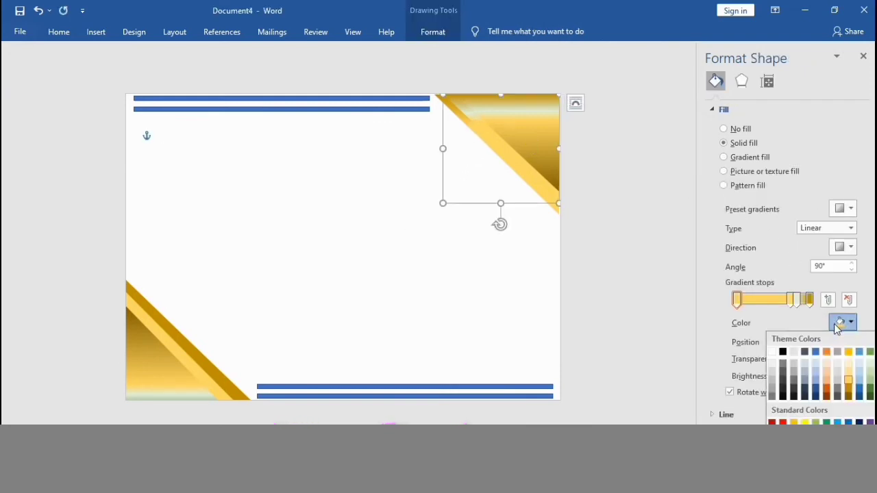
left_click(849, 385)
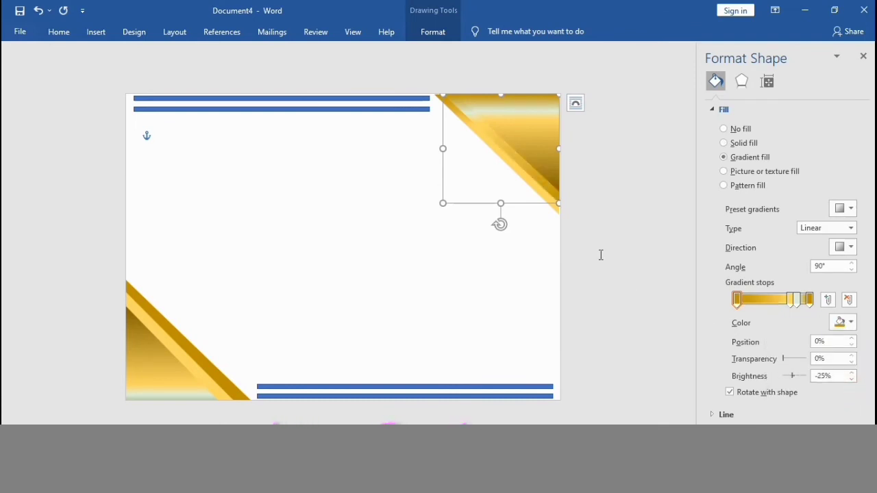
left_click(630, 248)
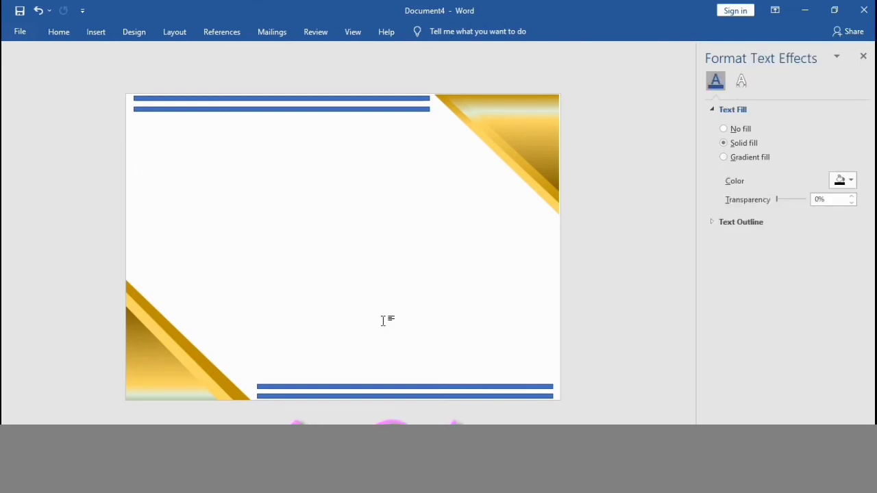
Apply the gold linear gradient fill to both blue bars along the page's upper edge.
left_click(249, 99)
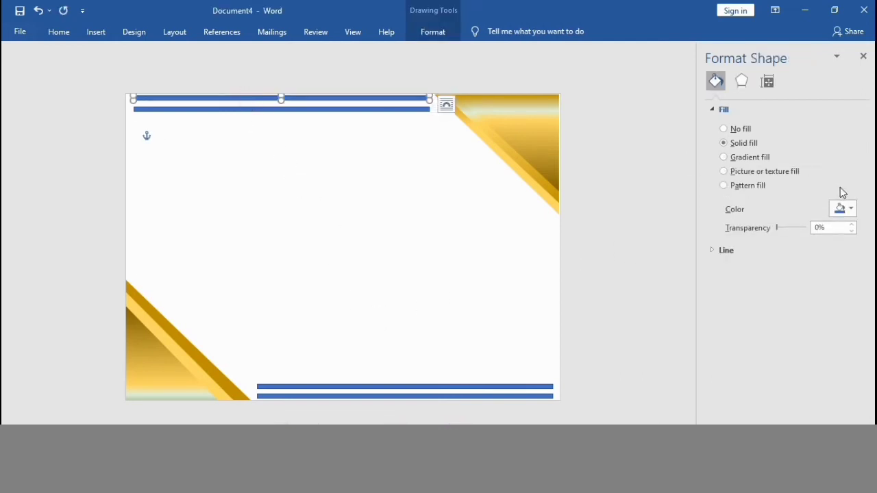
left_click(725, 158)
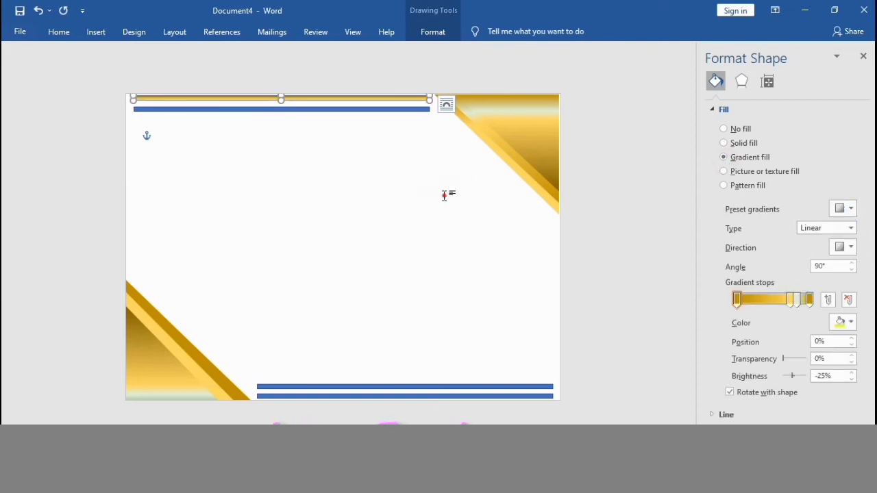
left_click(400, 122)
left_click(392, 109)
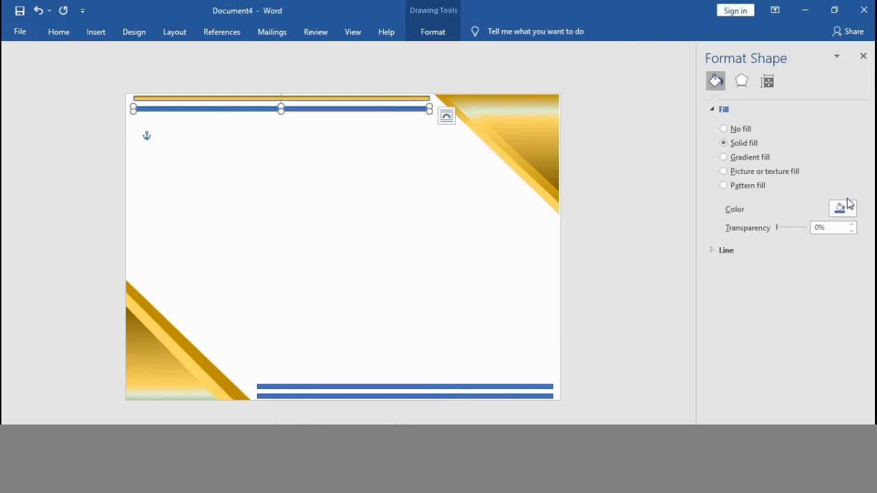
left_click(724, 158)
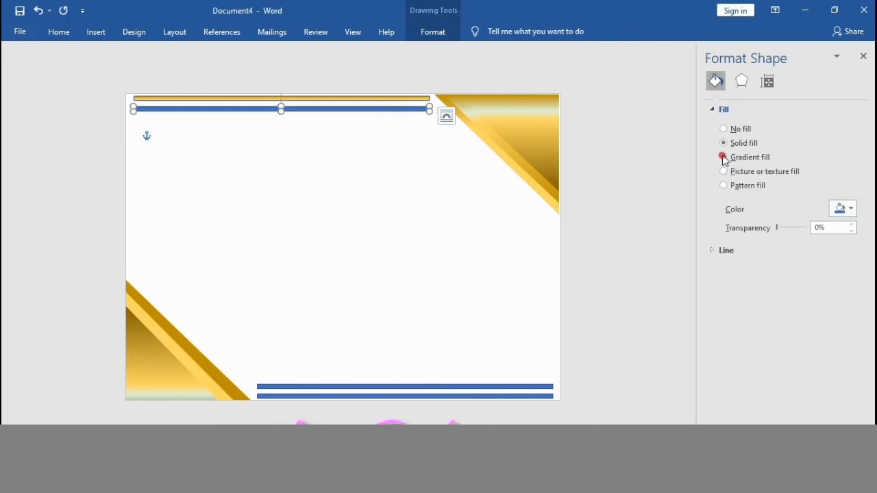
Apply the gold linear gradient fill to both blue bars along the page's lower edge and deselect them.
left_click(539, 388)
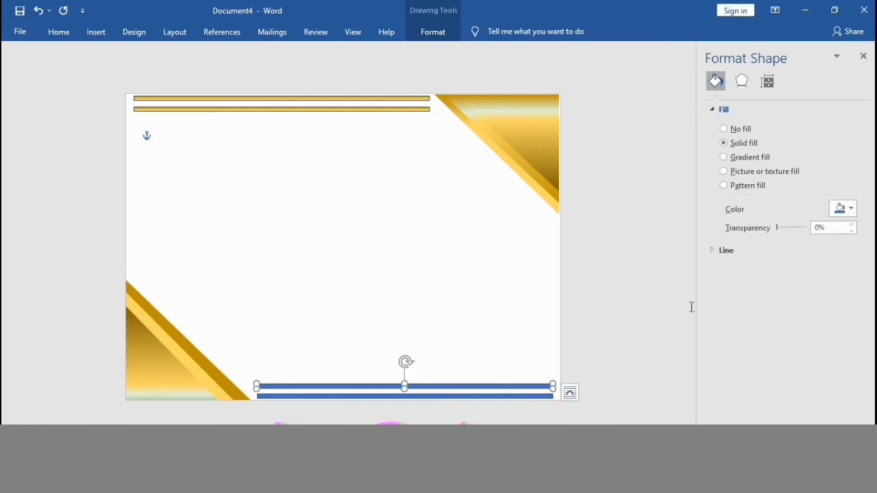
left_click(839, 214)
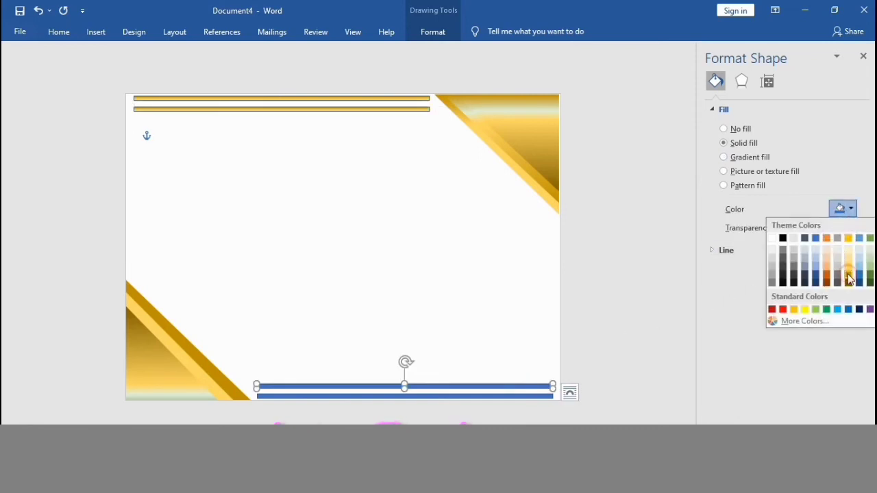
left_click(847, 275)
left_click(725, 158)
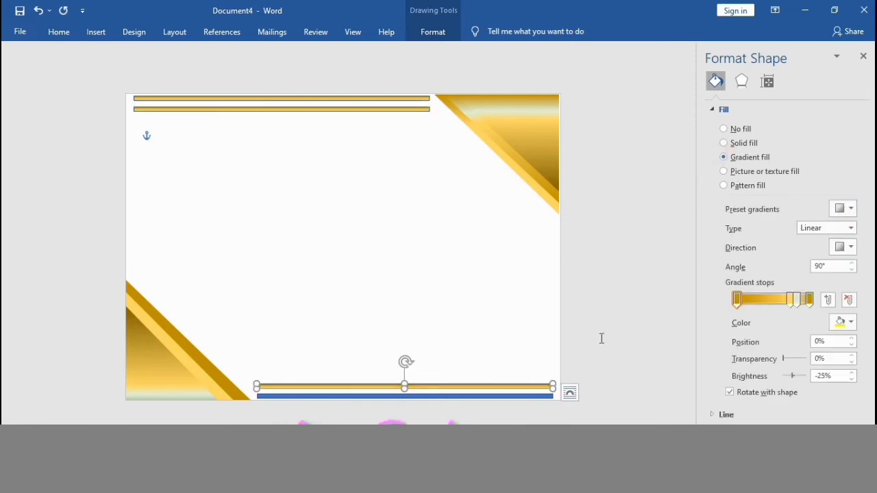
left_click(539, 397)
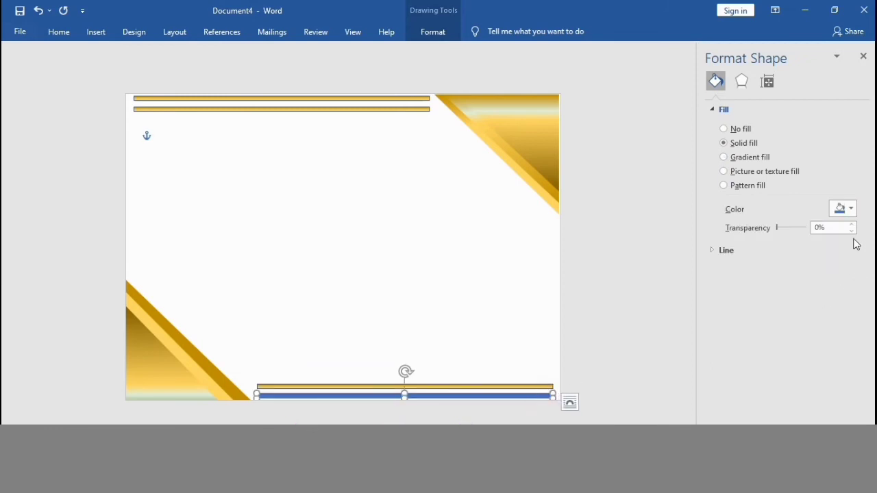
left_click(725, 158)
left_click(658, 271)
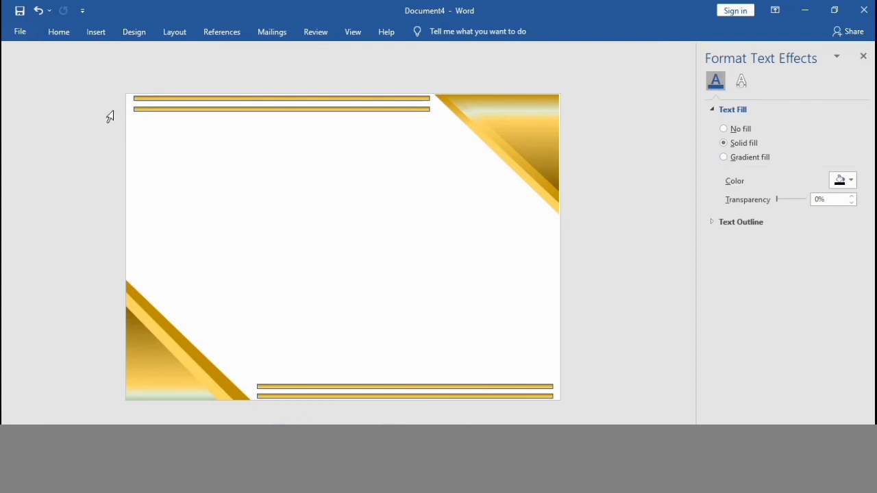
Draw a large text box across the middle of the page and shift it slightly to the right.
left_click(96, 33)
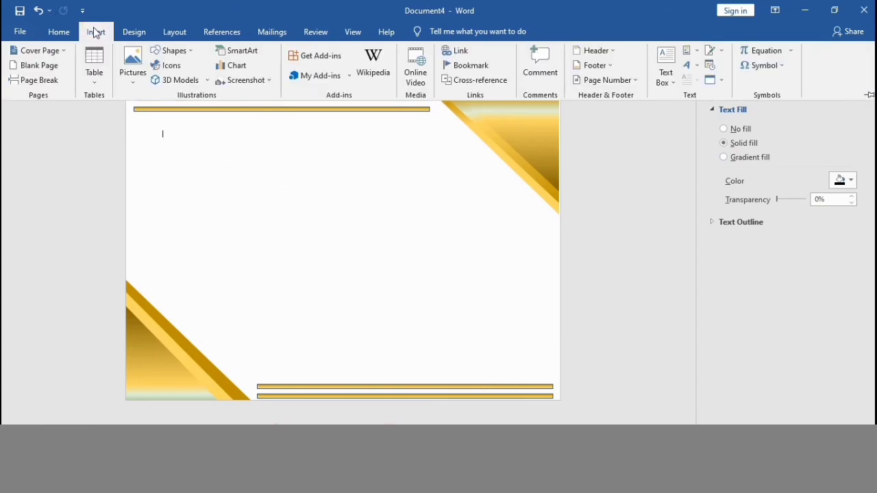
left_click(176, 57)
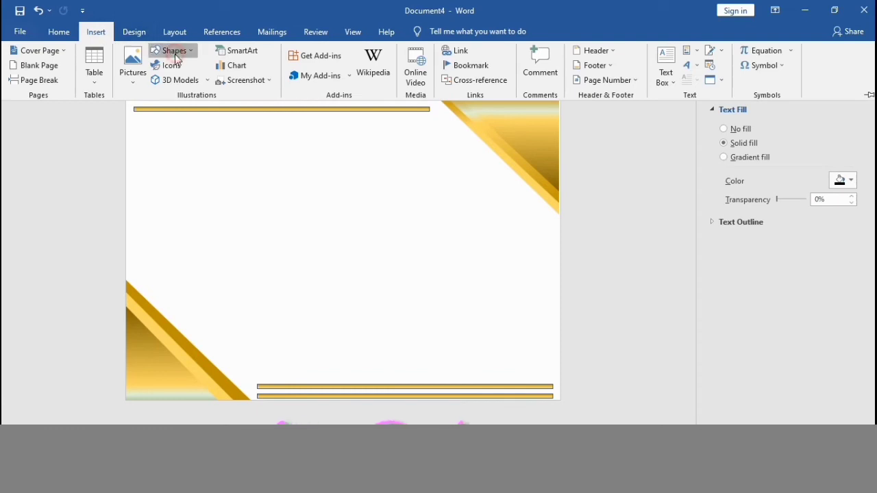
left_click(392, 185)
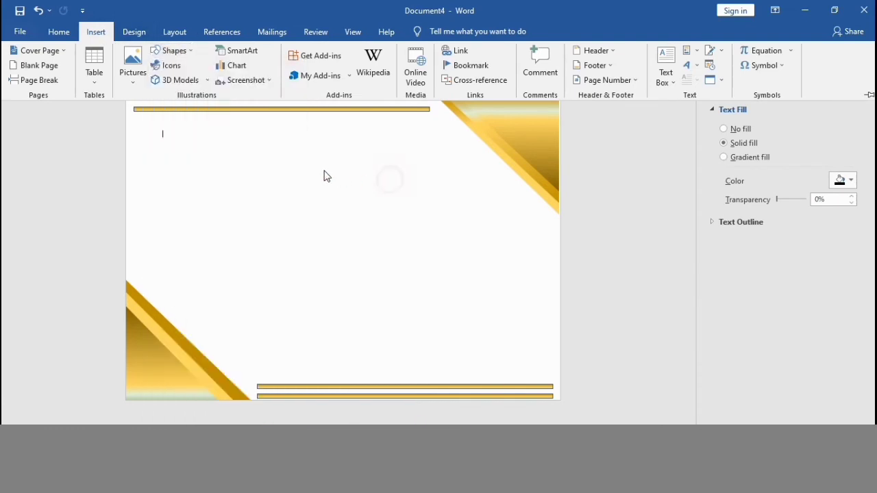
left_click(171, 56)
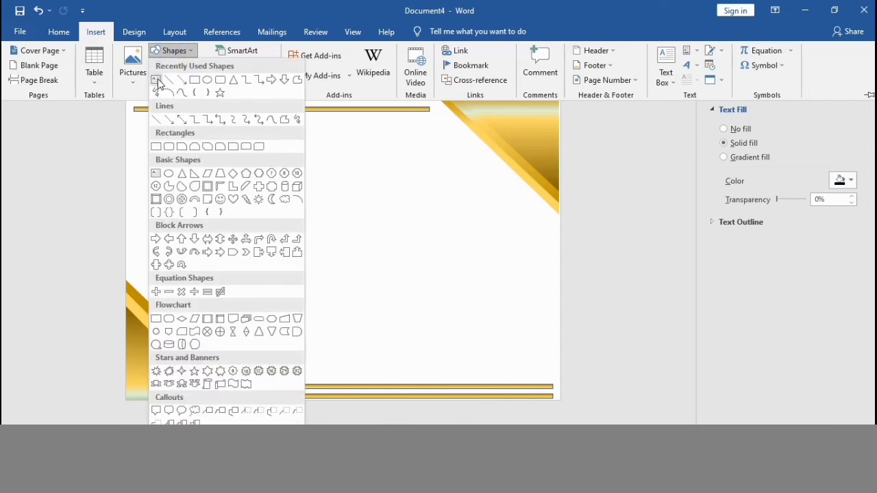
left_click(157, 81)
mouse_move(169, 144)
left_mouse_down()
mouse_move(190, 205)
mouse_move(295, 305)
mouse_move(440, 317)
mouse_move(478, 329)
left_mouse_up()
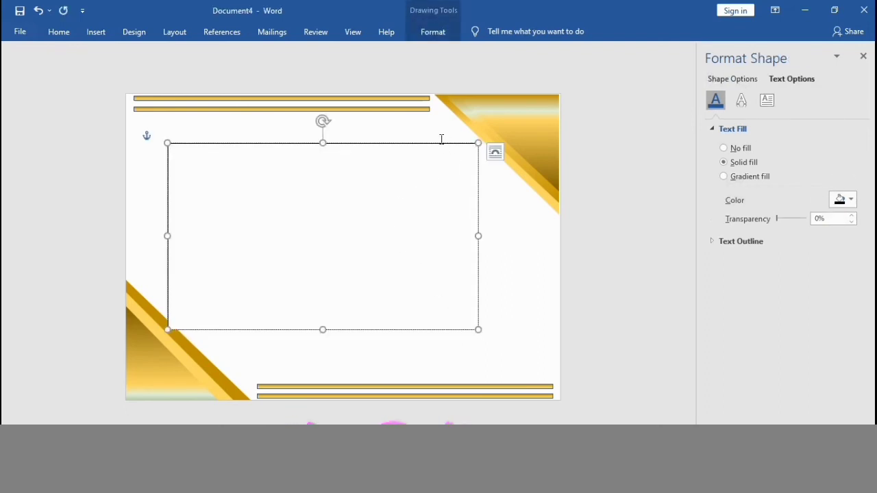
left_click_drag(441, 143, 454, 141)
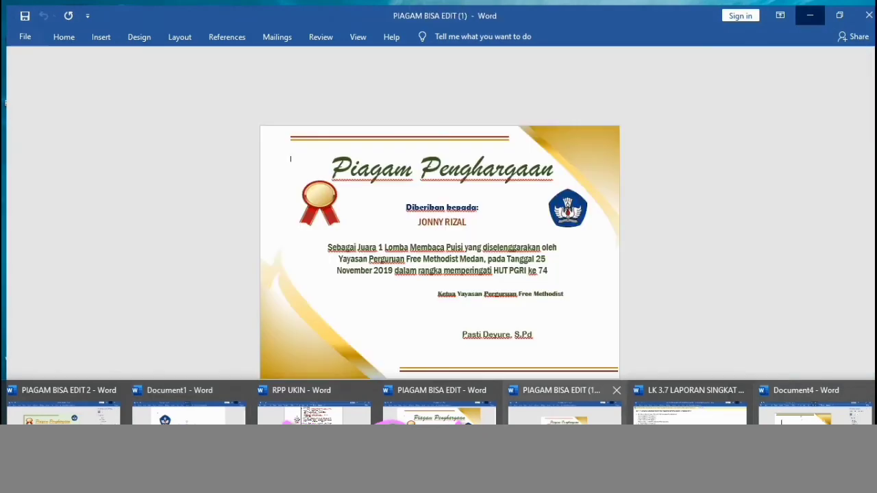
Copy the certificate text from the PIAGAM BISA EDIT (1) document and paste it into Document4's text box, keeping source formatting.
left_click(564, 411)
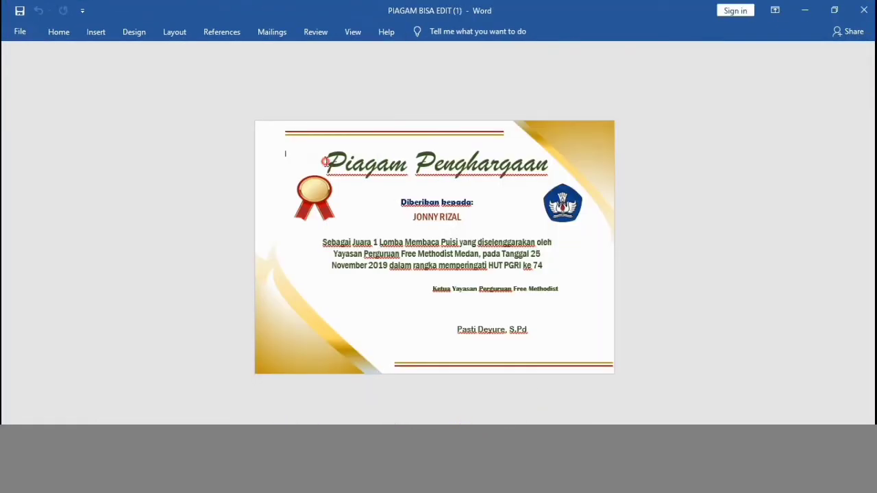
left_click_drag(327, 161, 518, 332)
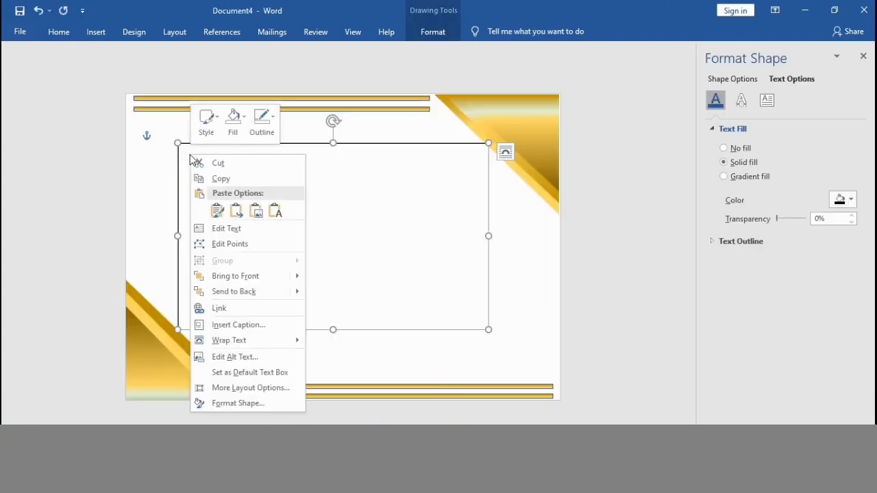
left_click(215, 213)
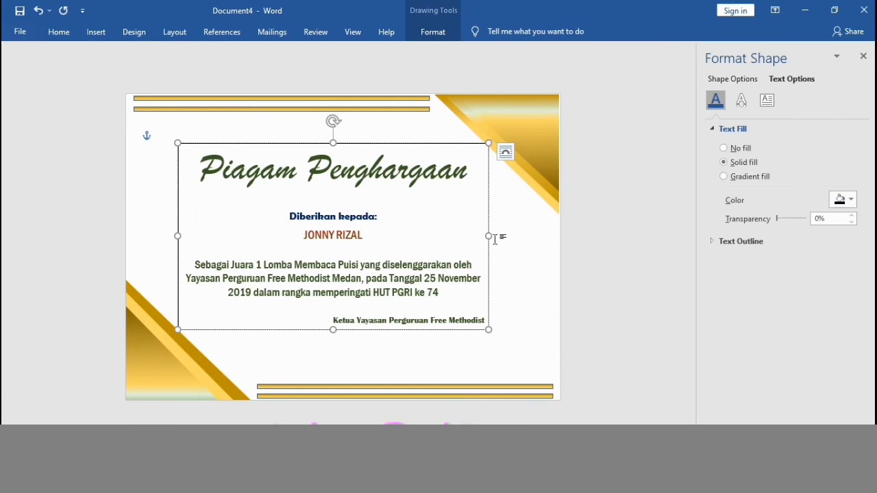
Enlarge the text box to about 9.12" wide and 6.59" high to fit the whole certificate text, and deselect it.
left_click_drag(489, 235, 519, 236)
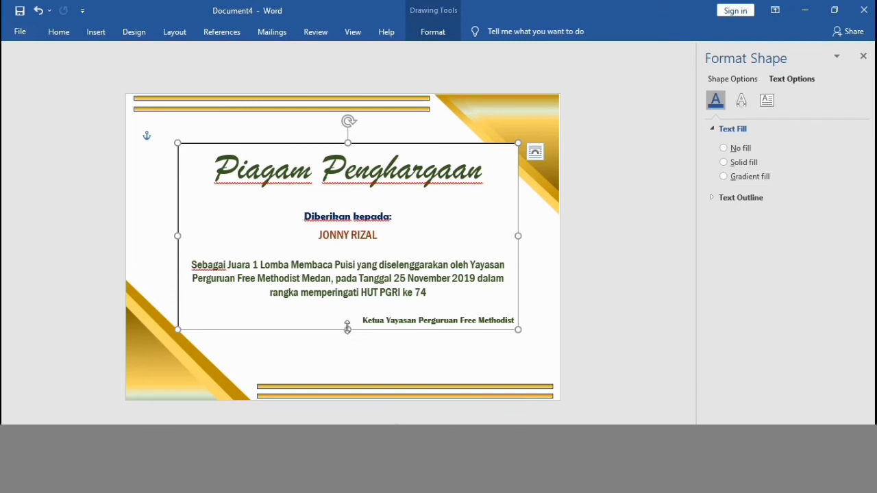
left_click_drag(347, 328, 349, 389)
left_click(542, 242)
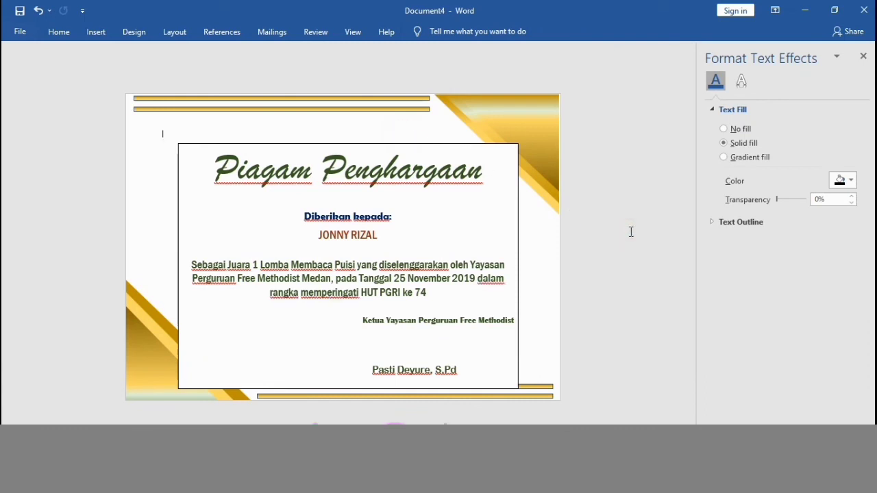
Apply the transparent gold preset shape style without an outline to the certificate text box.
left_click(187, 161)
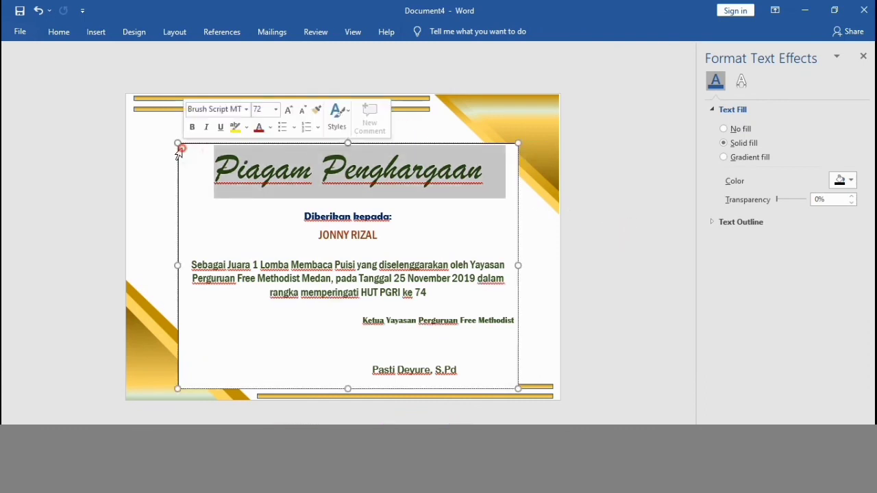
left_click(177, 145)
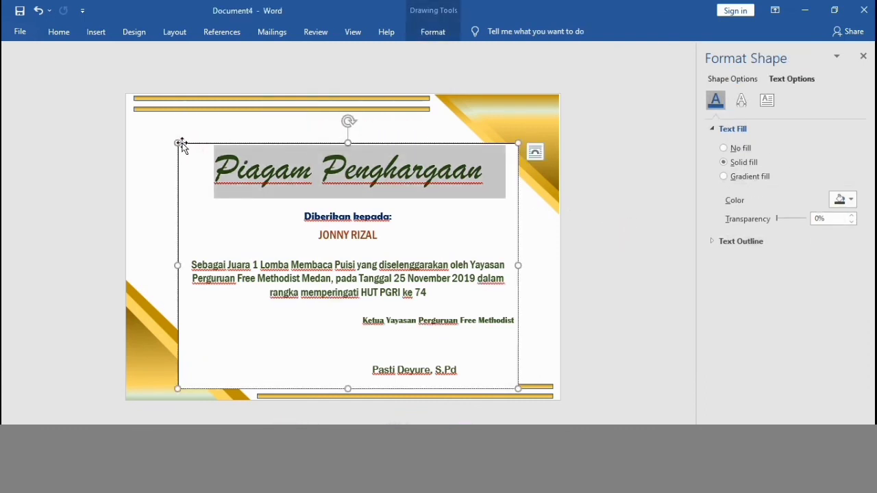
left_click(180, 144)
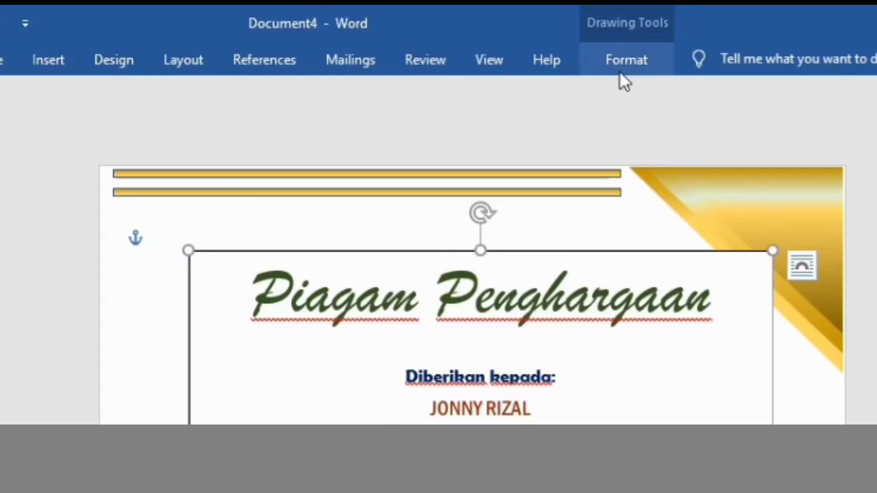
left_click(430, 37)
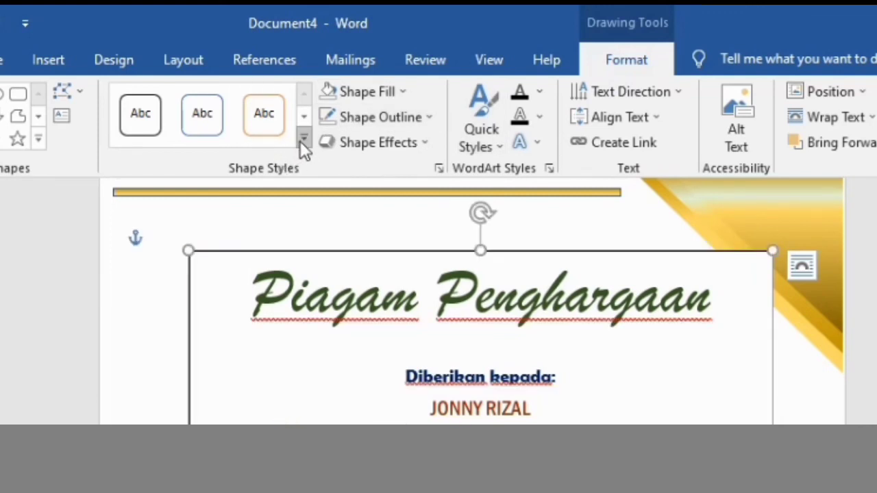
left_click(303, 140)
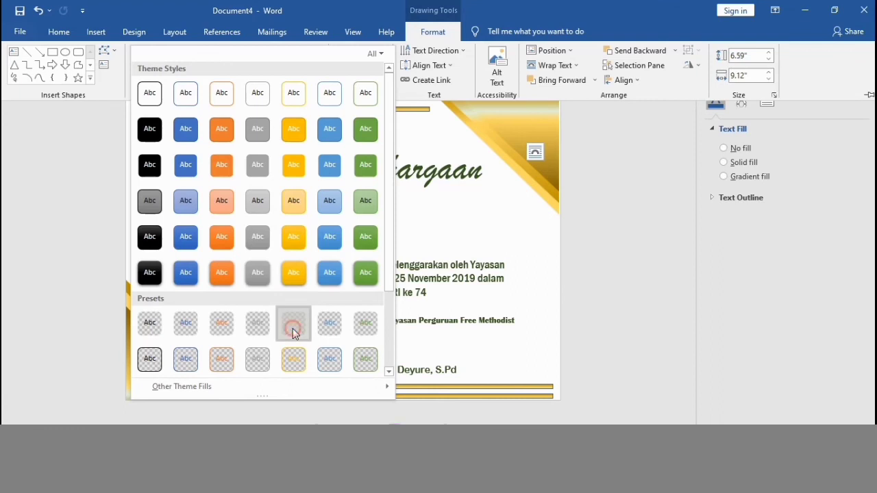
left_click(294, 328)
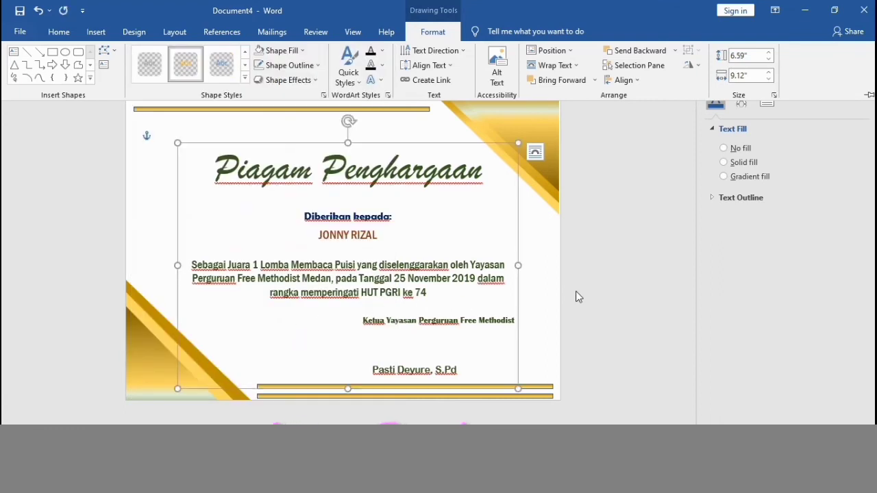
Change the font color of the certificate title "Piagam Penghargaan" to red.
left_click(550, 270)
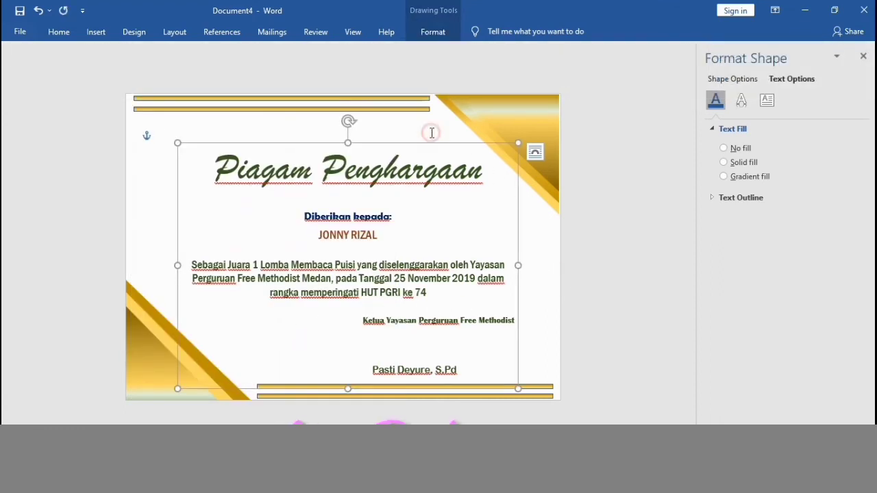
left_click(552, 247)
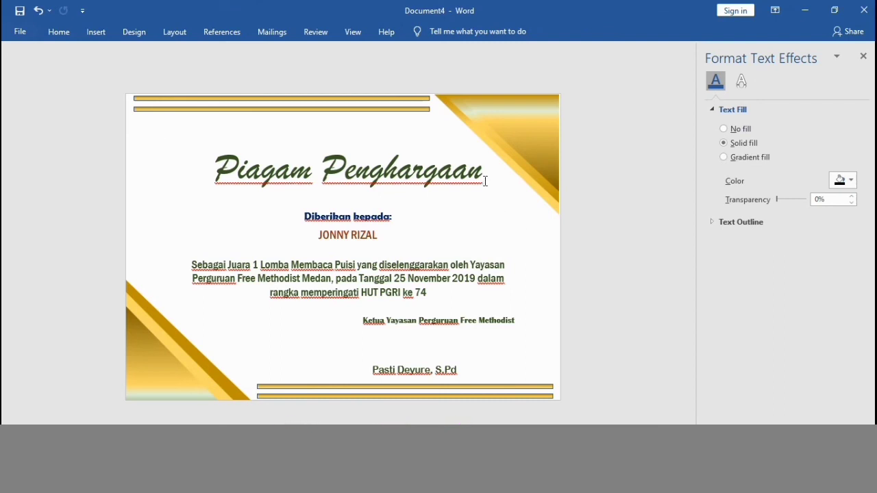
left_click_drag(486, 181, 255, 180)
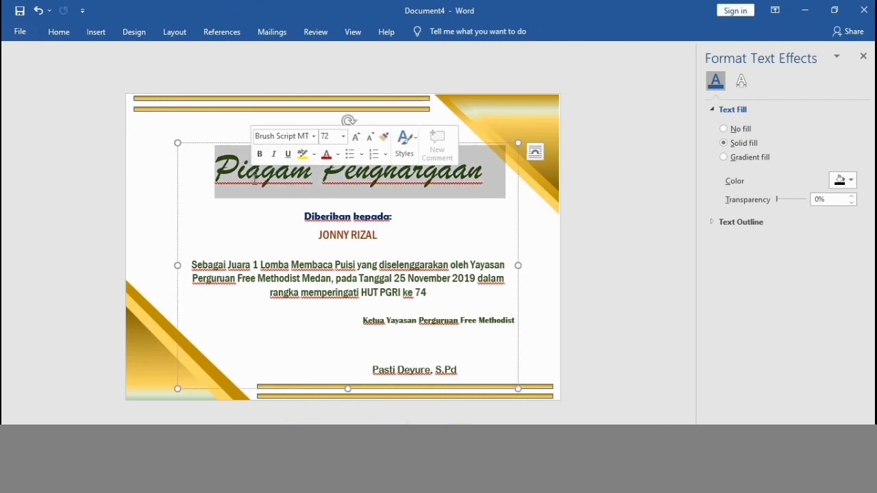
left_click(337, 154)
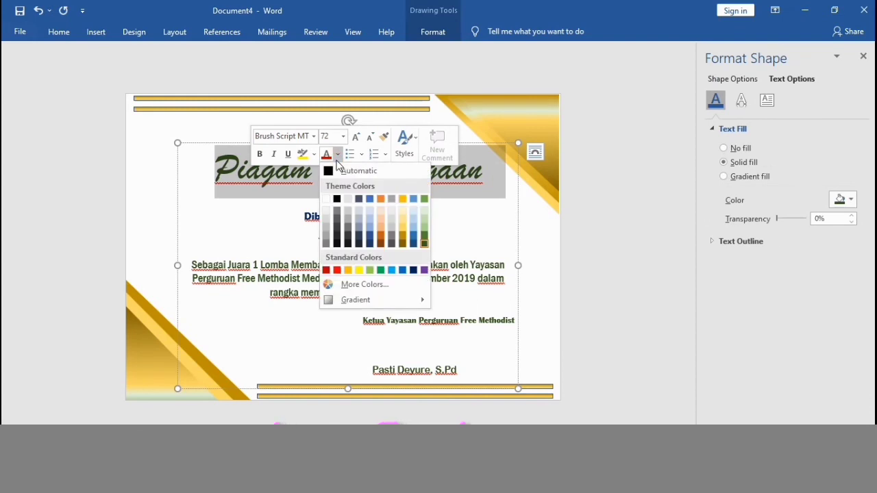
left_click(336, 270)
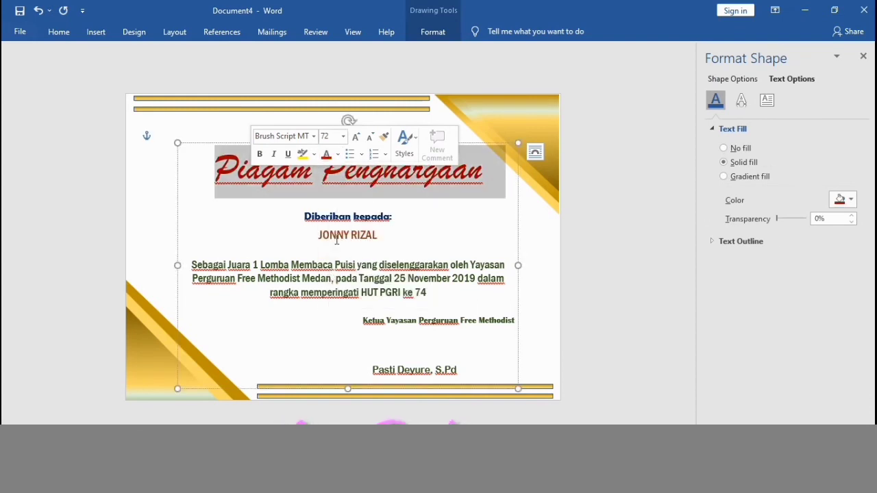
left_click(439, 214)
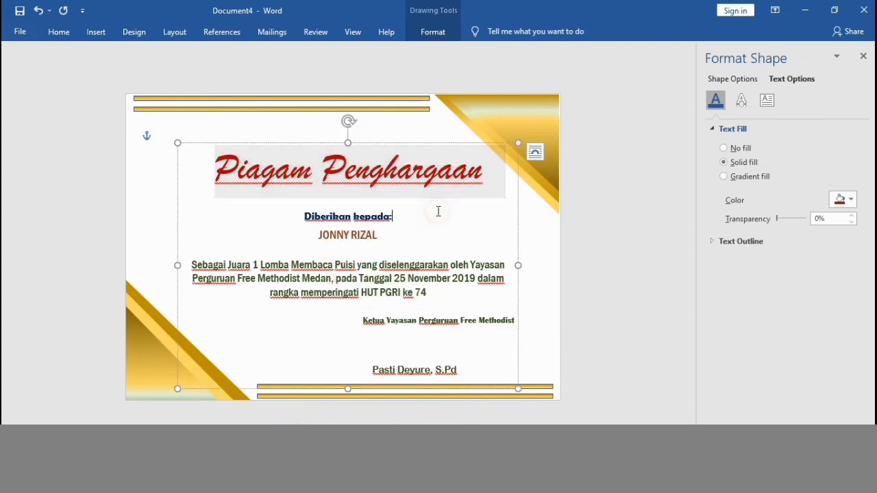
Change the font color of the recipient's name below "Diberikan kepada:" to the standard dark blue, and deselect the text box.
triple_click(336, 240)
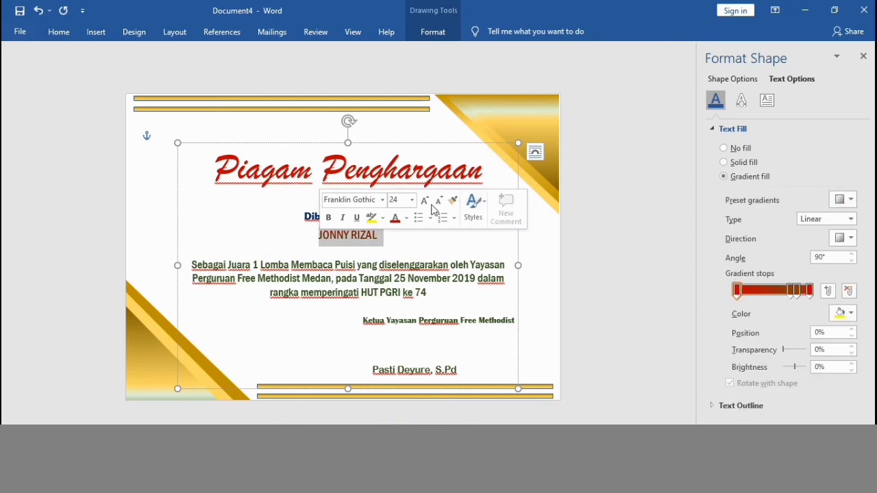
left_click(406, 218)
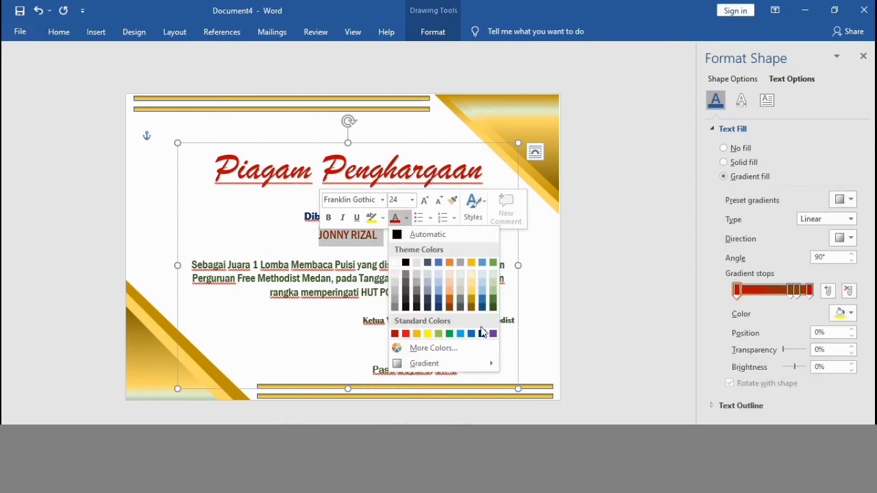
left_click(483, 336)
left_click(458, 247)
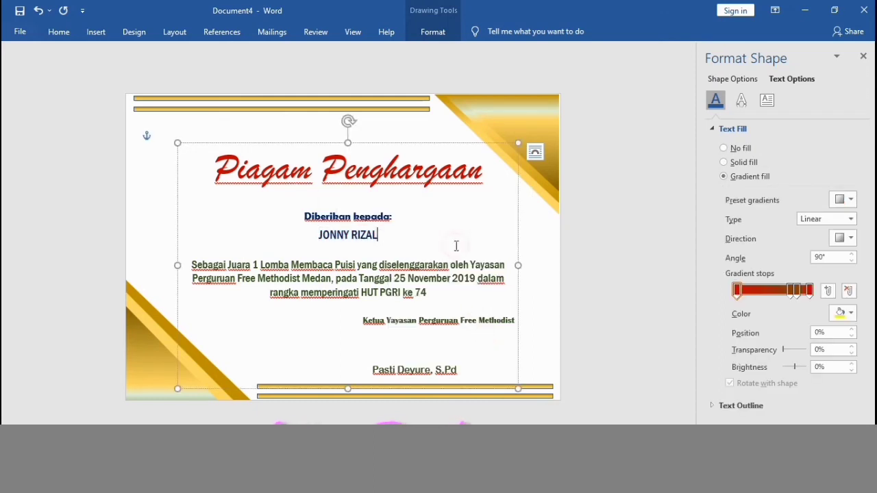
left_click(602, 238)
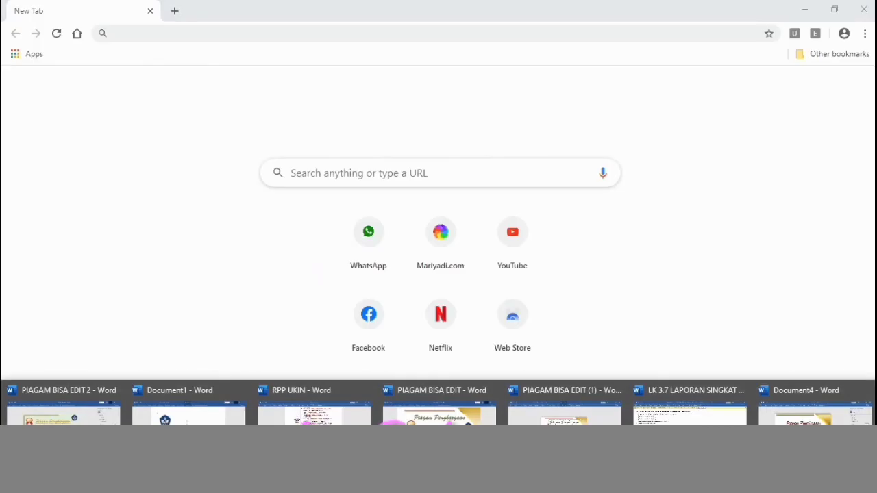
Switch to Document1 and copy the upper blue pentagon Tut Wuri Handayani logo.
left_click(188, 408)
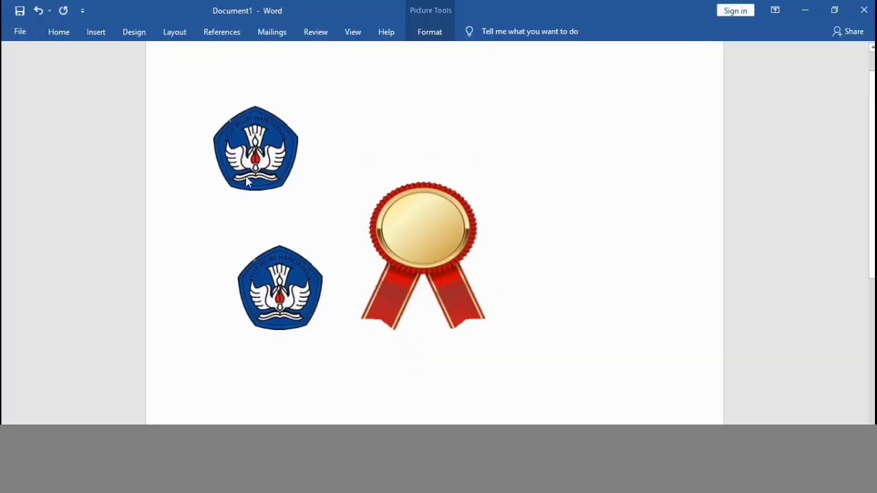
right_click(246, 176)
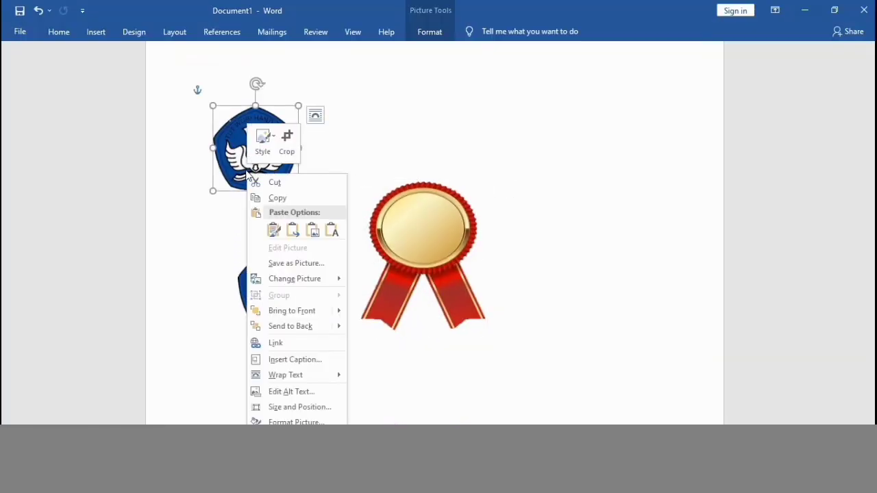
left_click(264, 198)
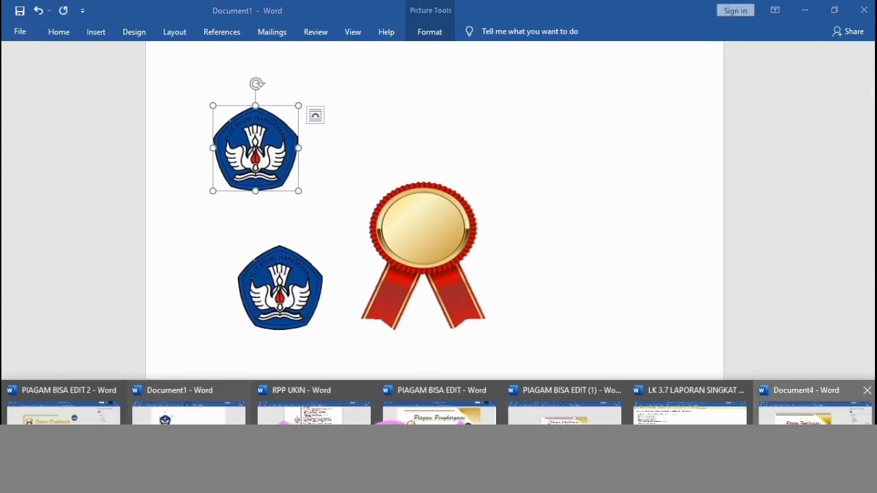
Paste the logo into Document4 with source formatting, and place it in the page's upper-left area beside the title.
left_click(812, 405)
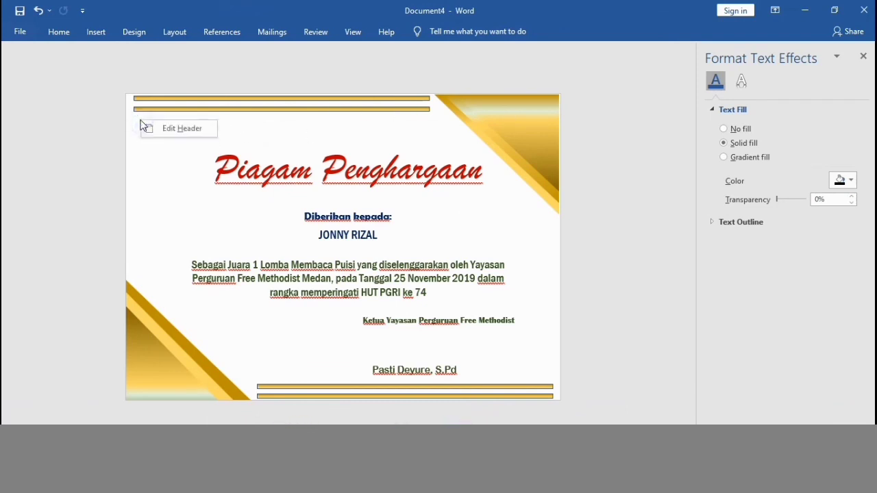
right_click(137, 147)
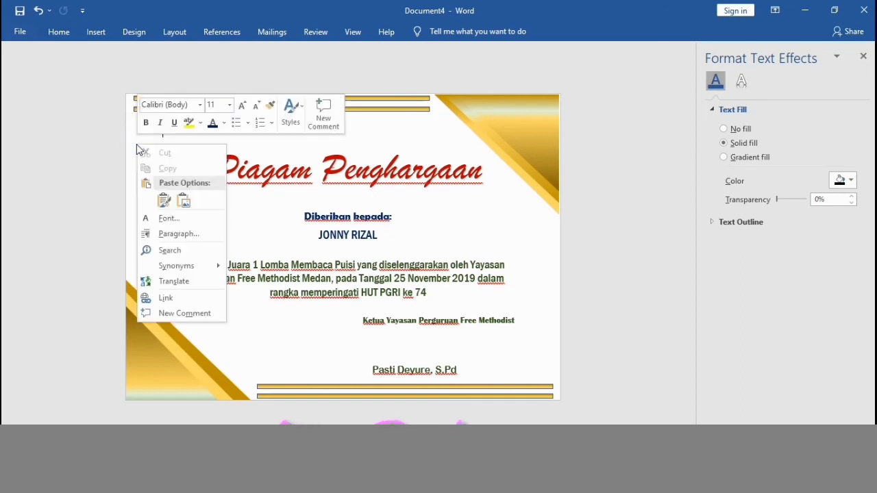
left_click(162, 201)
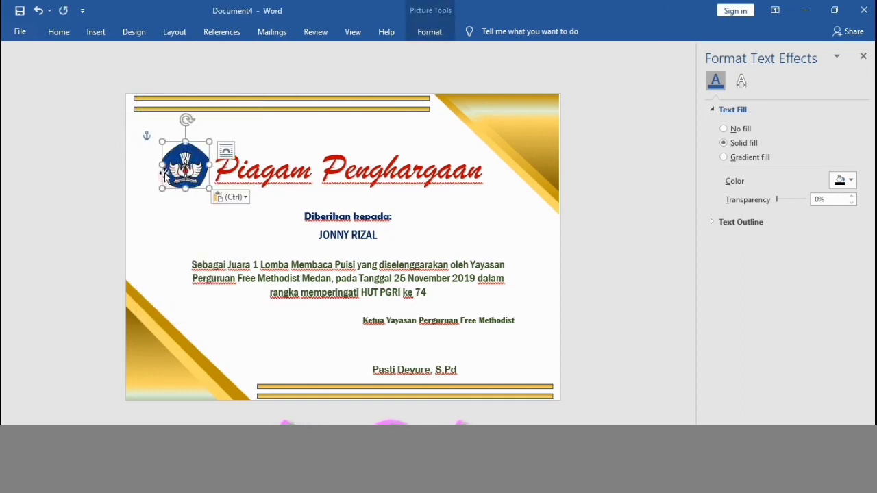
left_click_drag(204, 177, 183, 166)
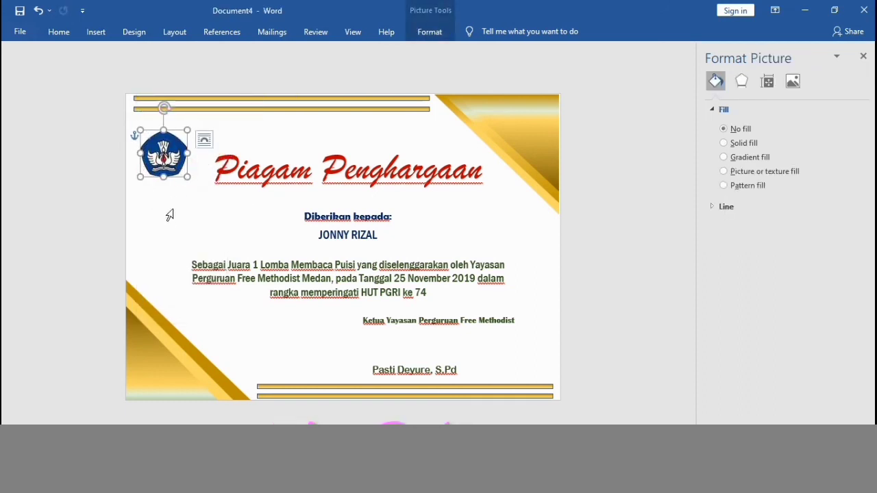
left_click(173, 217)
left_click(272, 123)
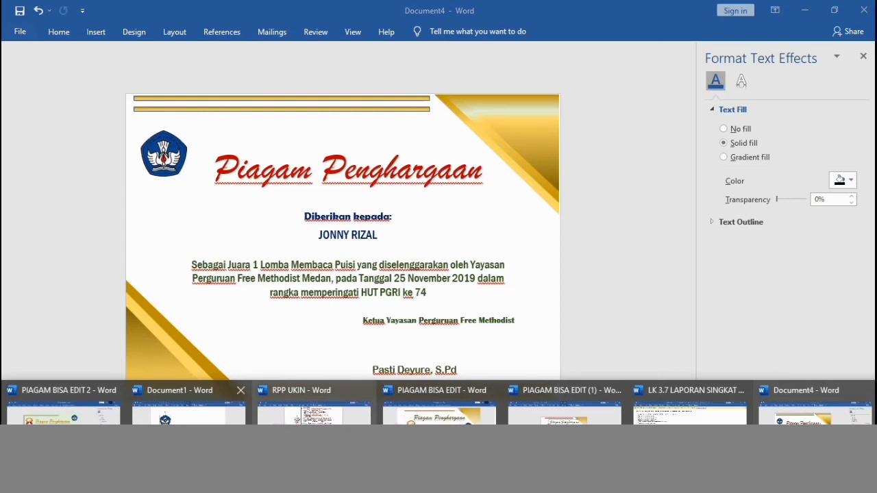
Switch back to Document1 and copy the gold medal picture with red ribbons.
left_click(189, 414)
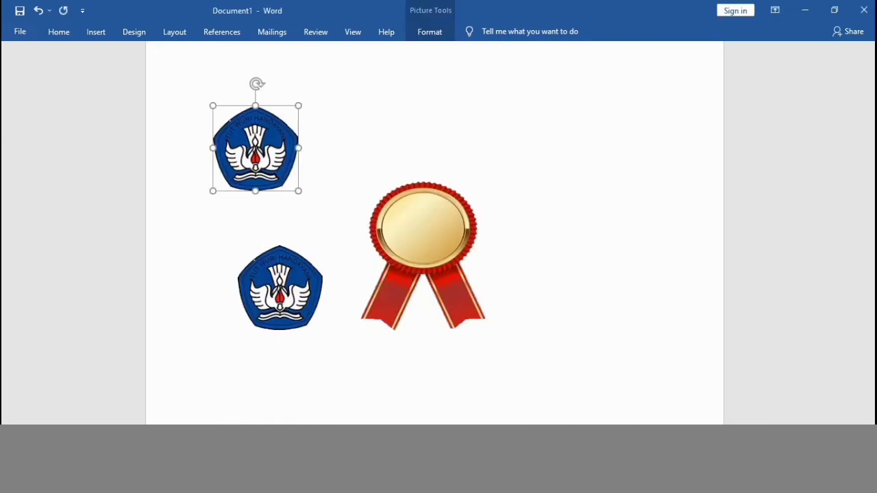
right_click(411, 250)
left_click(443, 233)
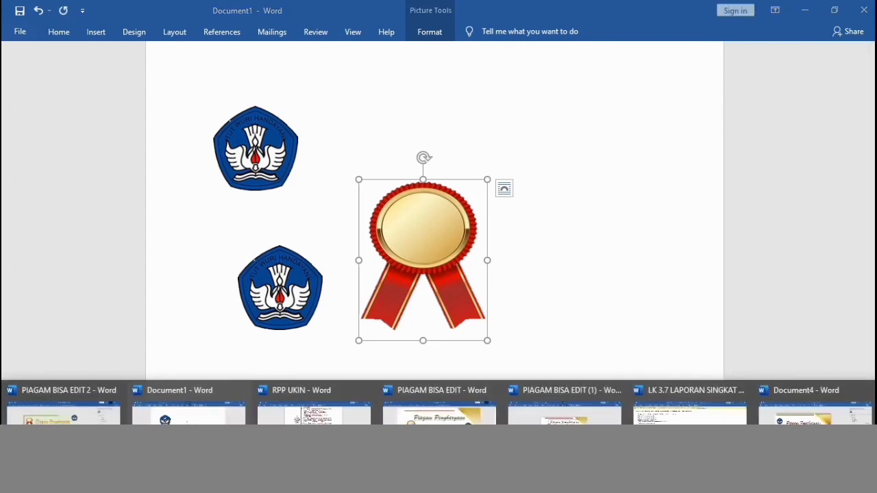
Paste the medal into Document4 with source formatting, and place it over the upper-right gold corner at the page edge, clear of the title.
left_click(814, 410)
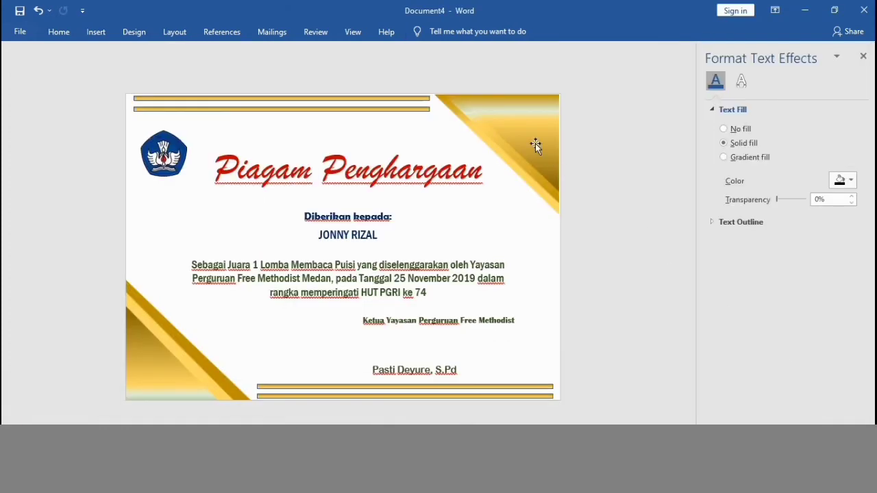
right_click(514, 121)
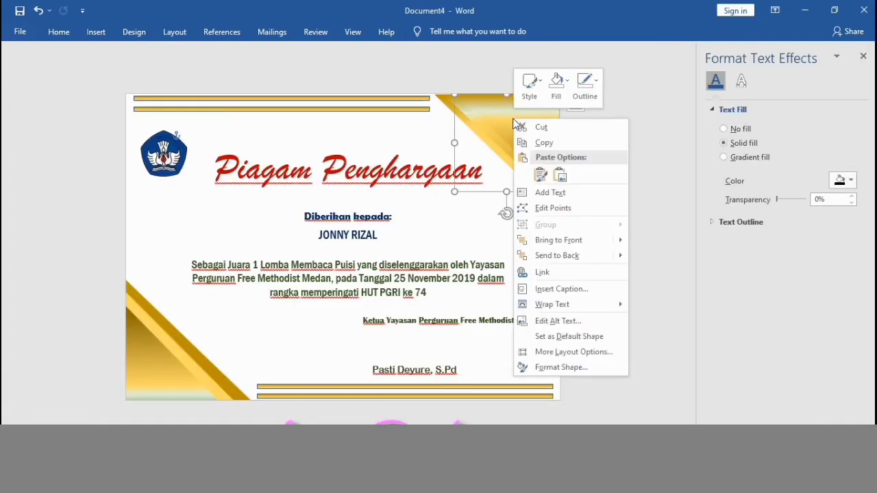
left_click(541, 176)
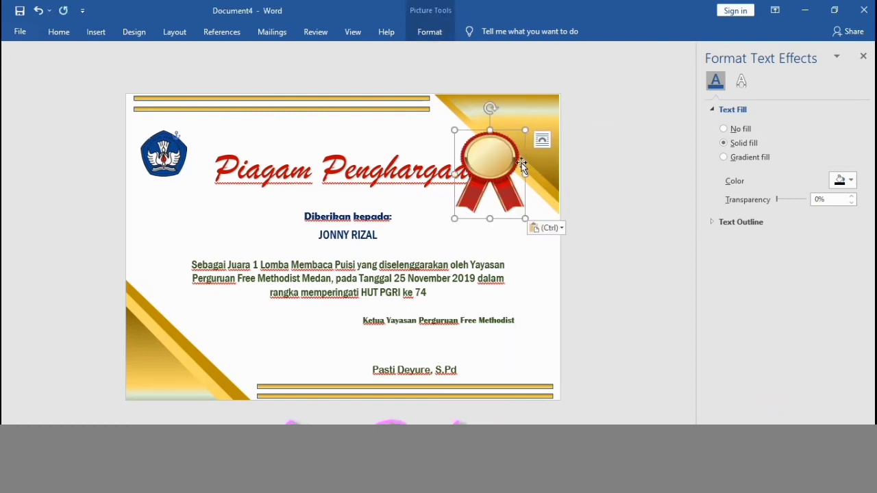
left_click_drag(510, 162, 544, 161)
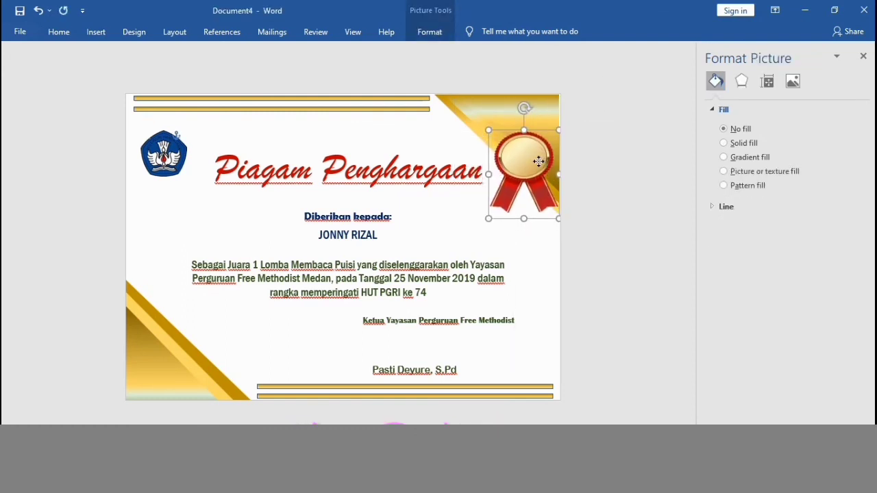
left_click(618, 181)
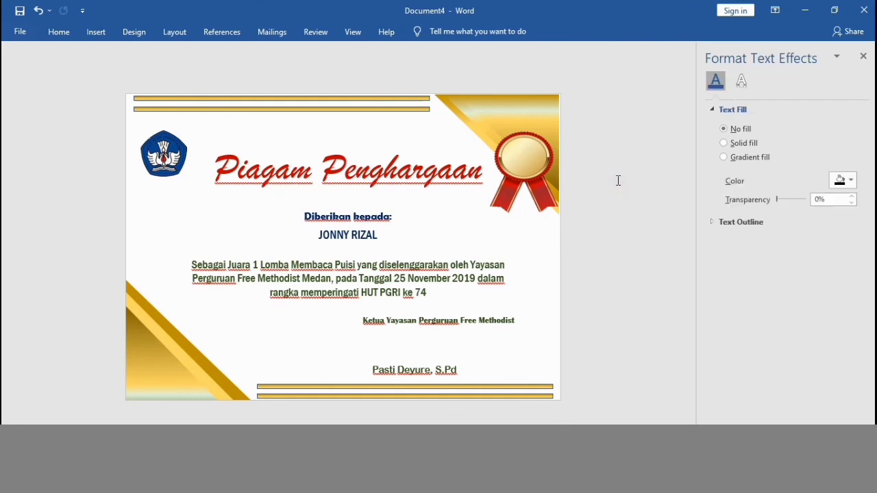